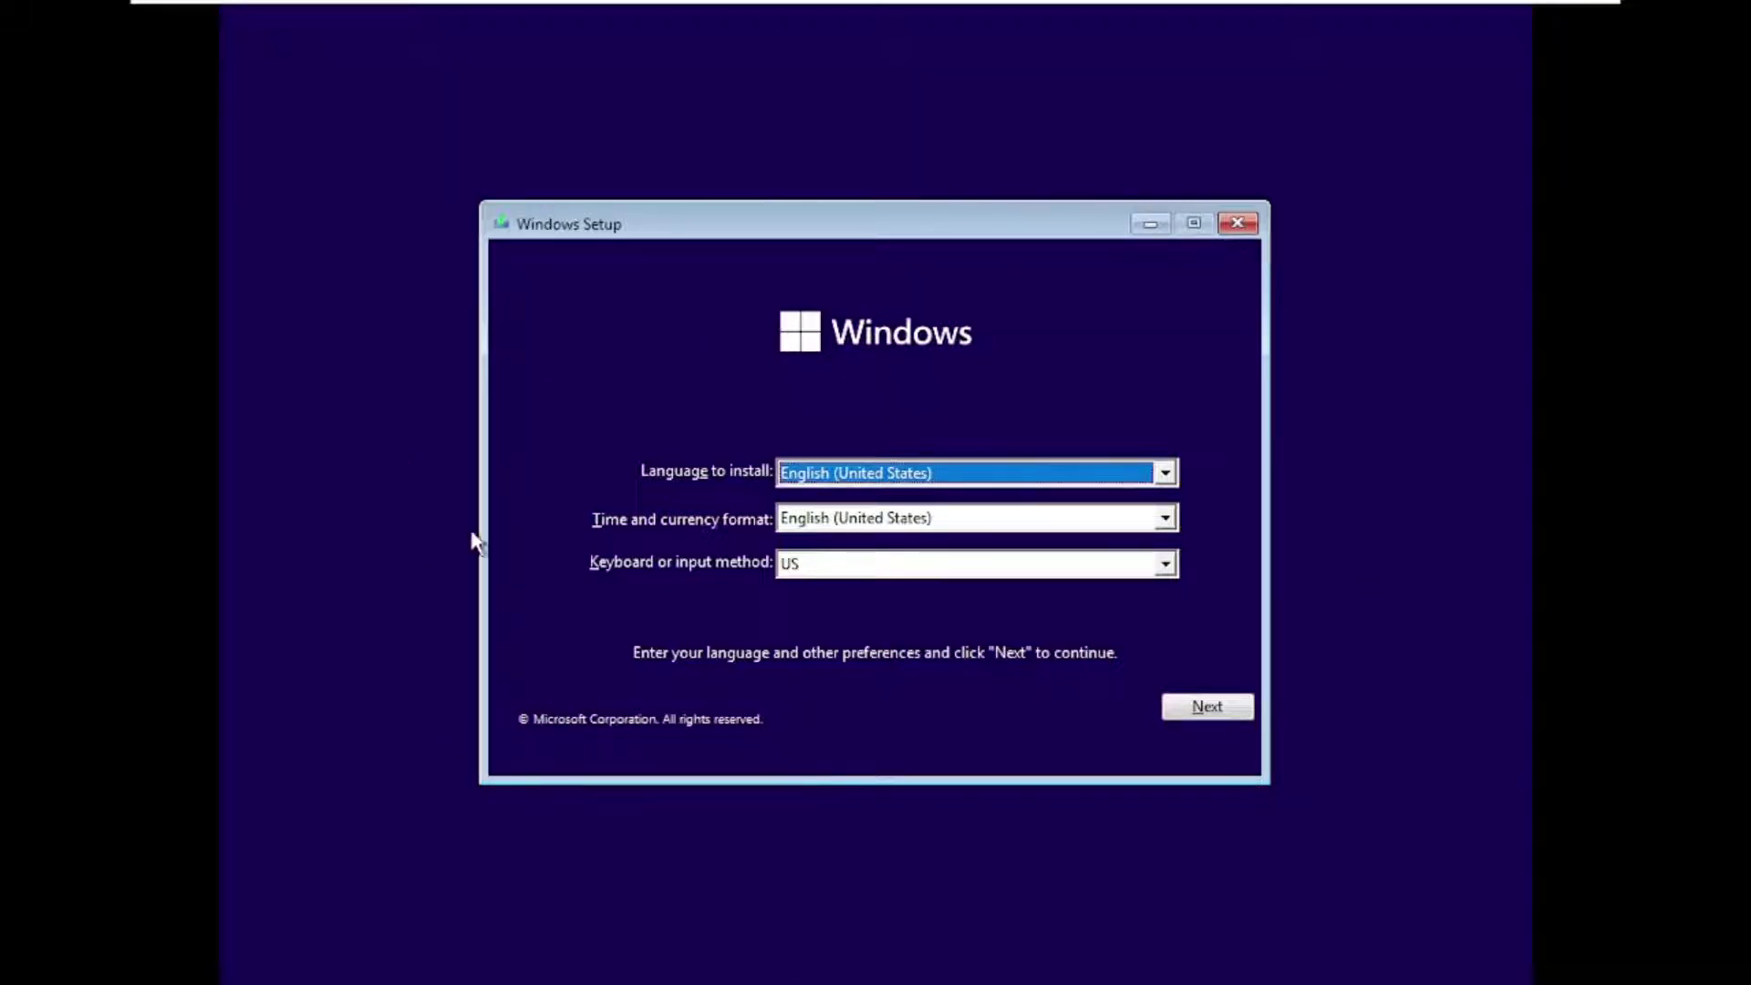
Accept the default language settings, start the installation, and choose 'I don't have a product key'
{"action": "left_click", "coordinate": [1207, 707]}
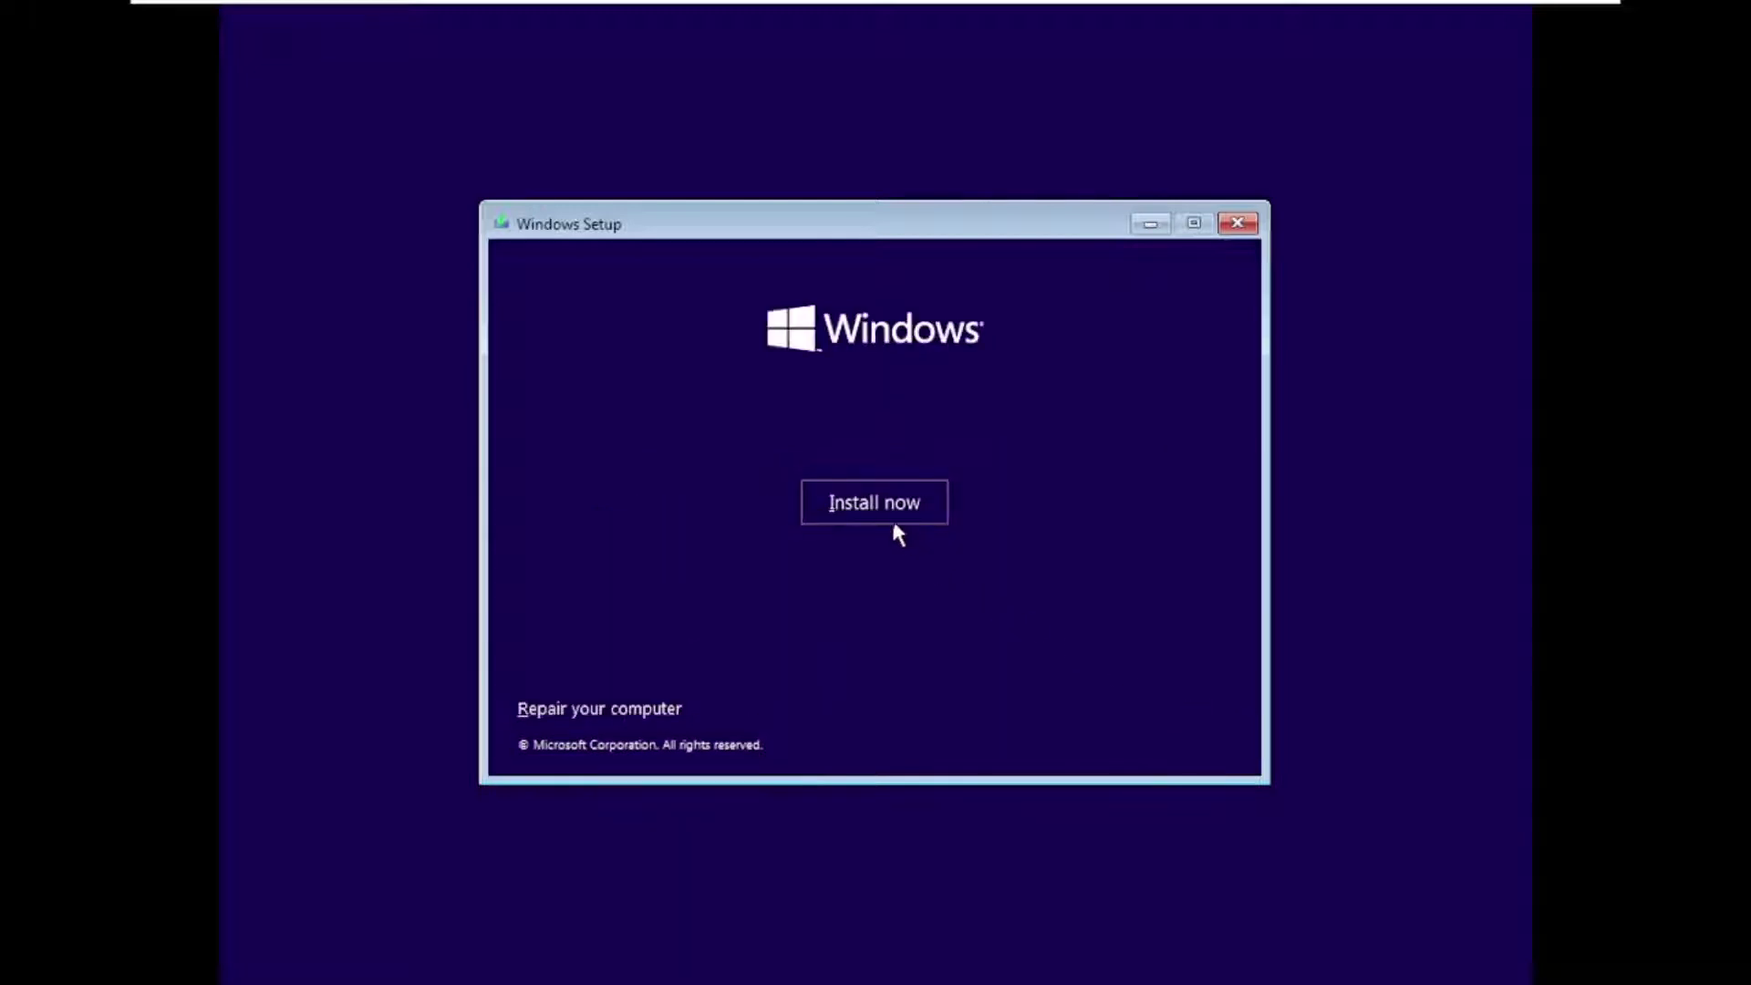
{"action": "left_click", "coordinate": [892, 520]}
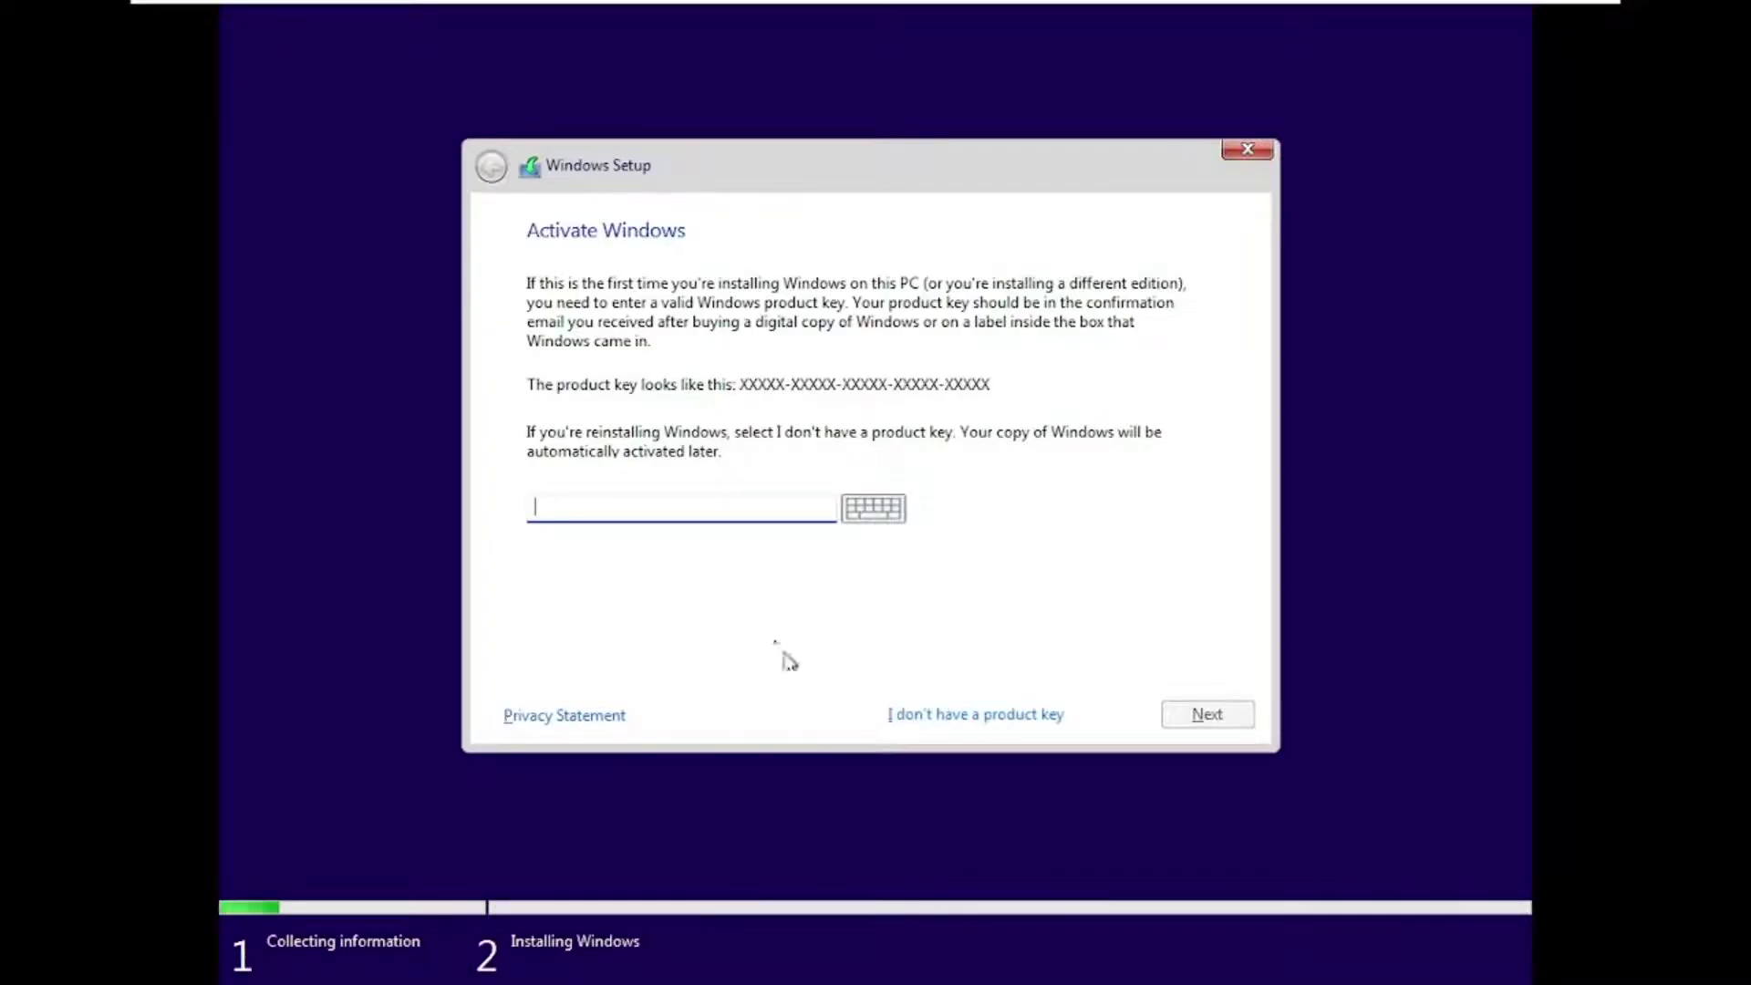
{"action": "left_click", "coordinate": [960, 720]}
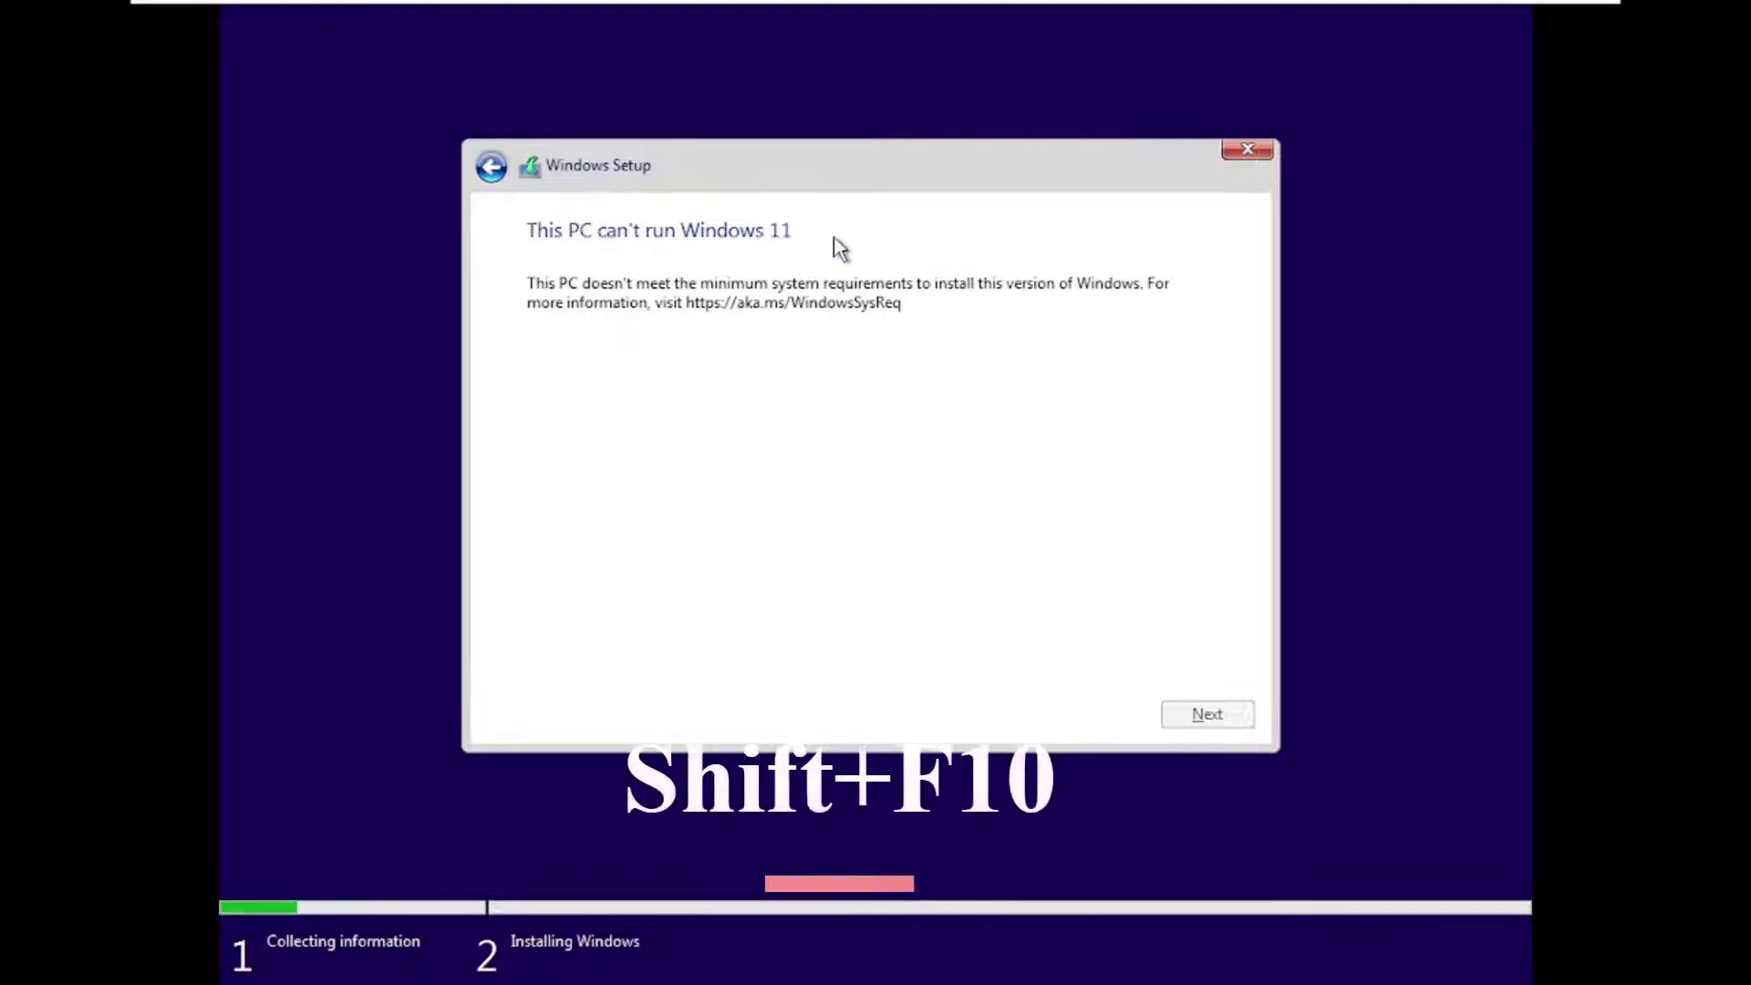
Open a command prompt over Setup with Shift+F10 and run regedit
{"action": "key", "text": "shift+F10"}
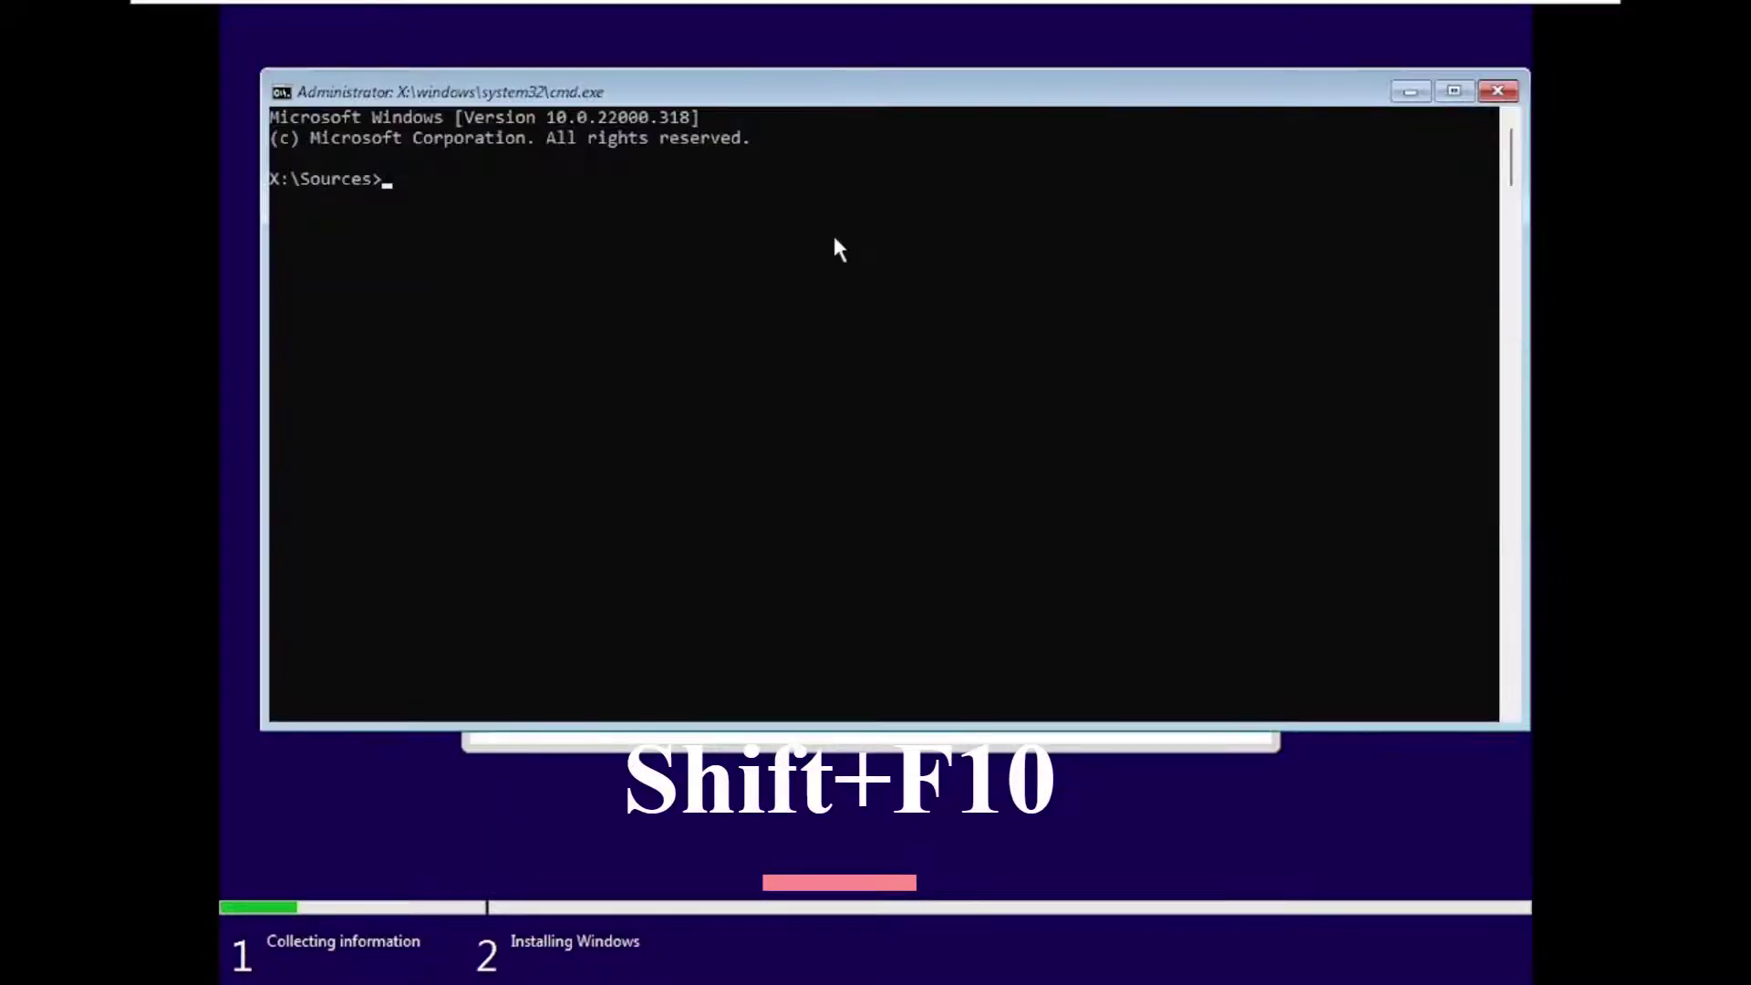
{"action": "type", "text": "re"}
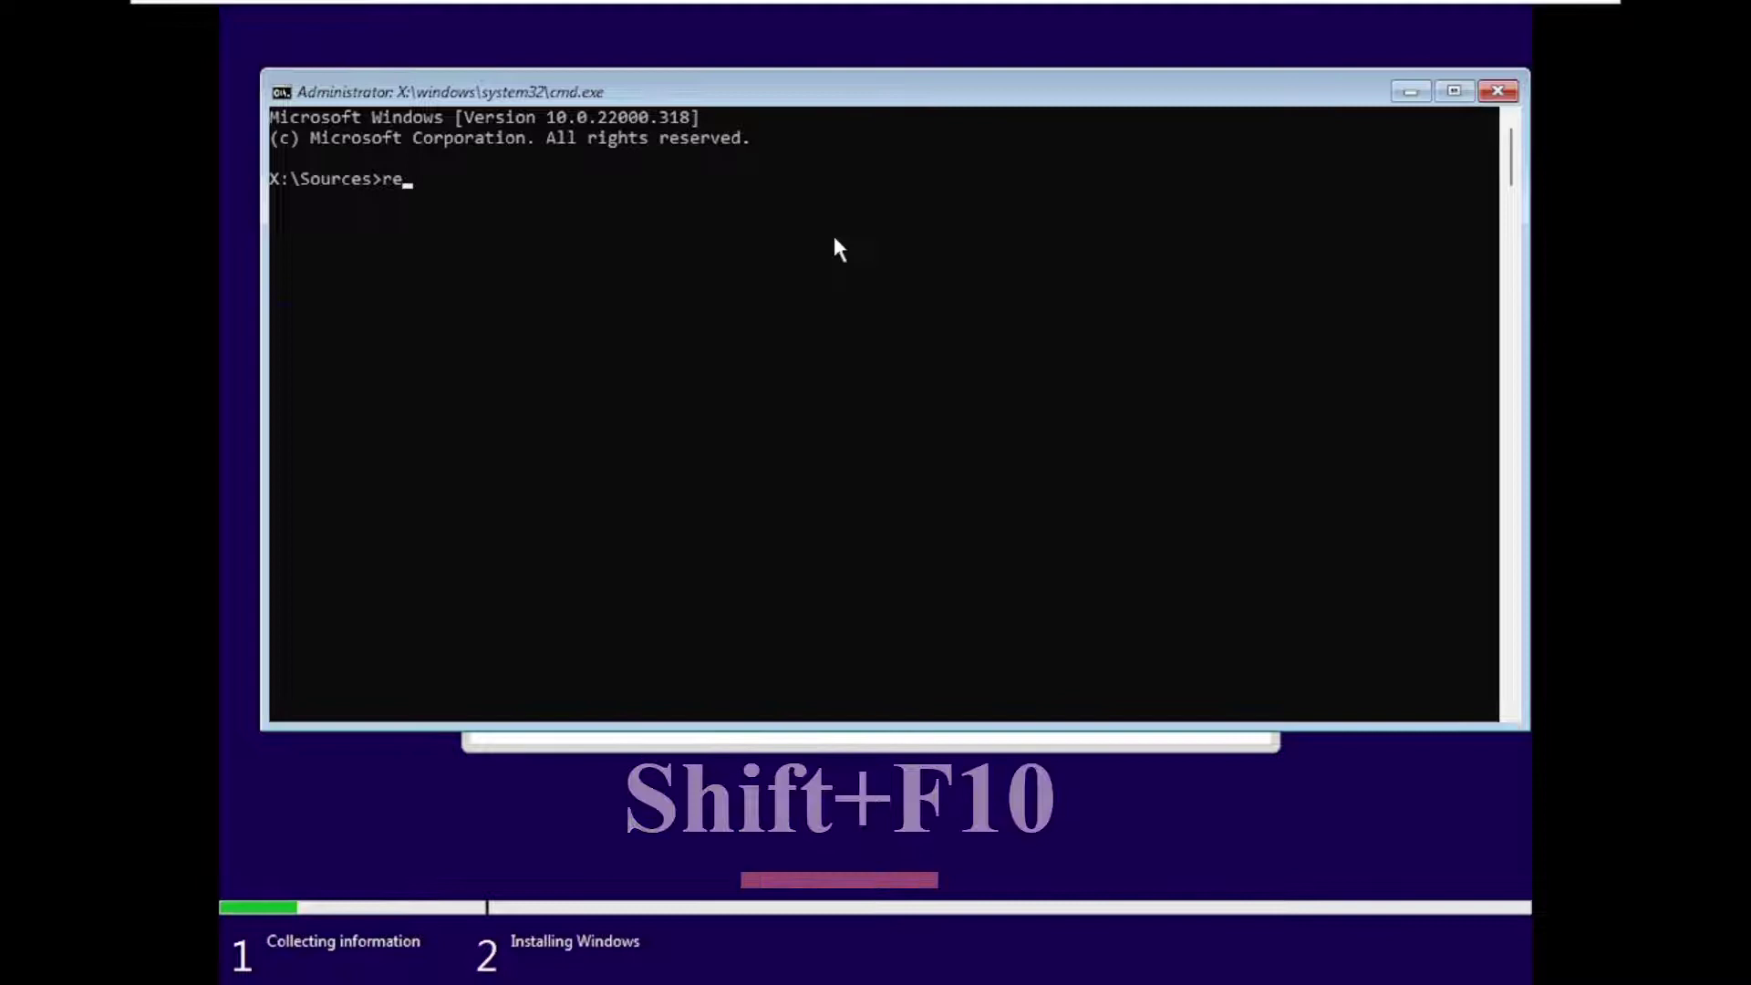
{"action": "type", "text": "gedit"}
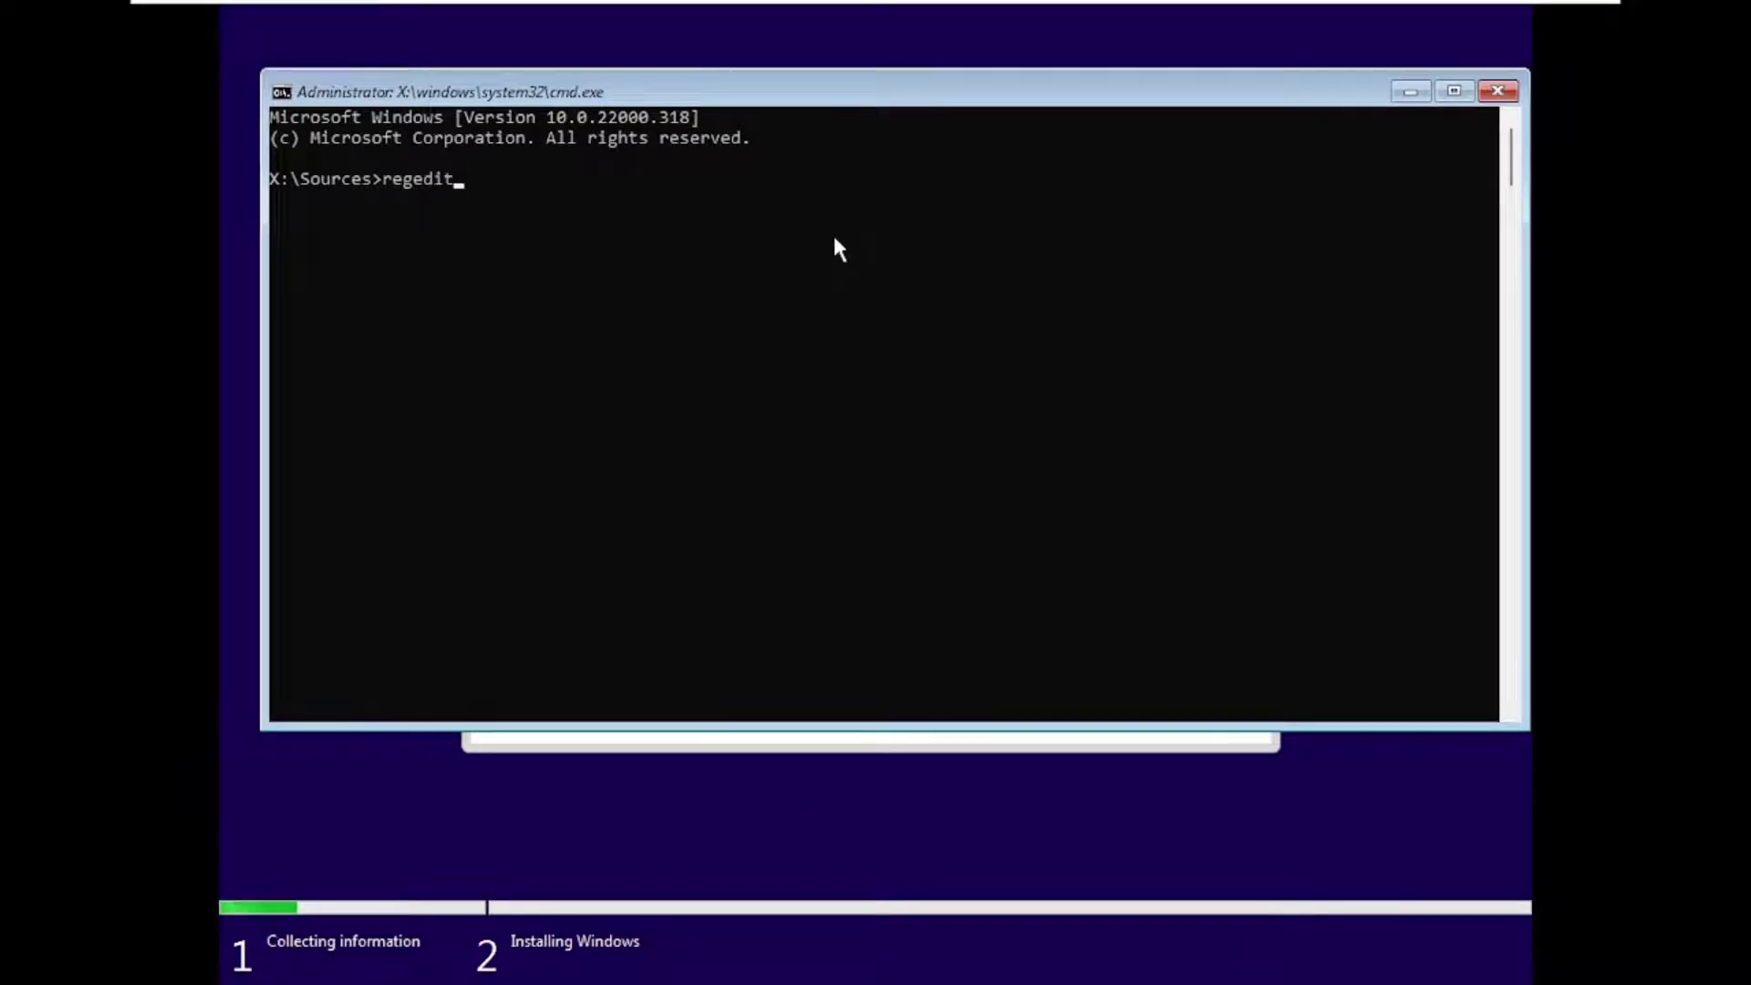
{"action": "key", "text": "Return"}
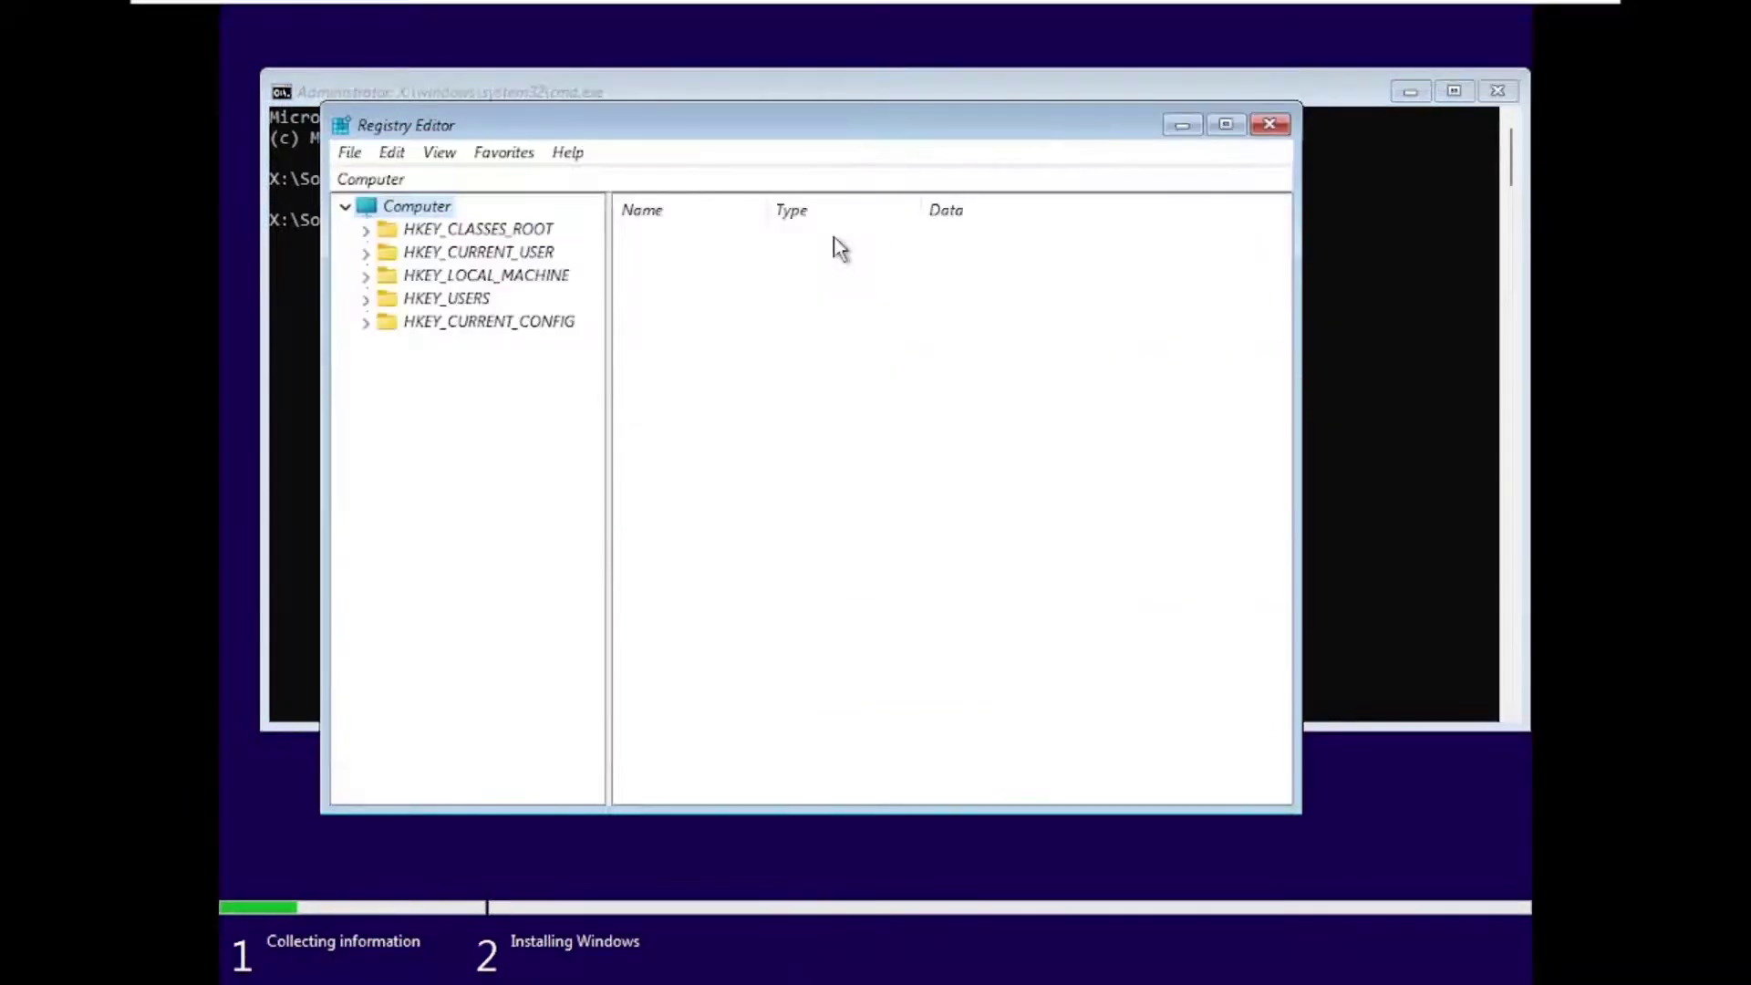
Close the command prompt and navigate to HKEY_LOCAL_MACHINE\SYSTEM\Setup in Registry Editor
{"action": "left_click", "coordinate": [1498, 91]}
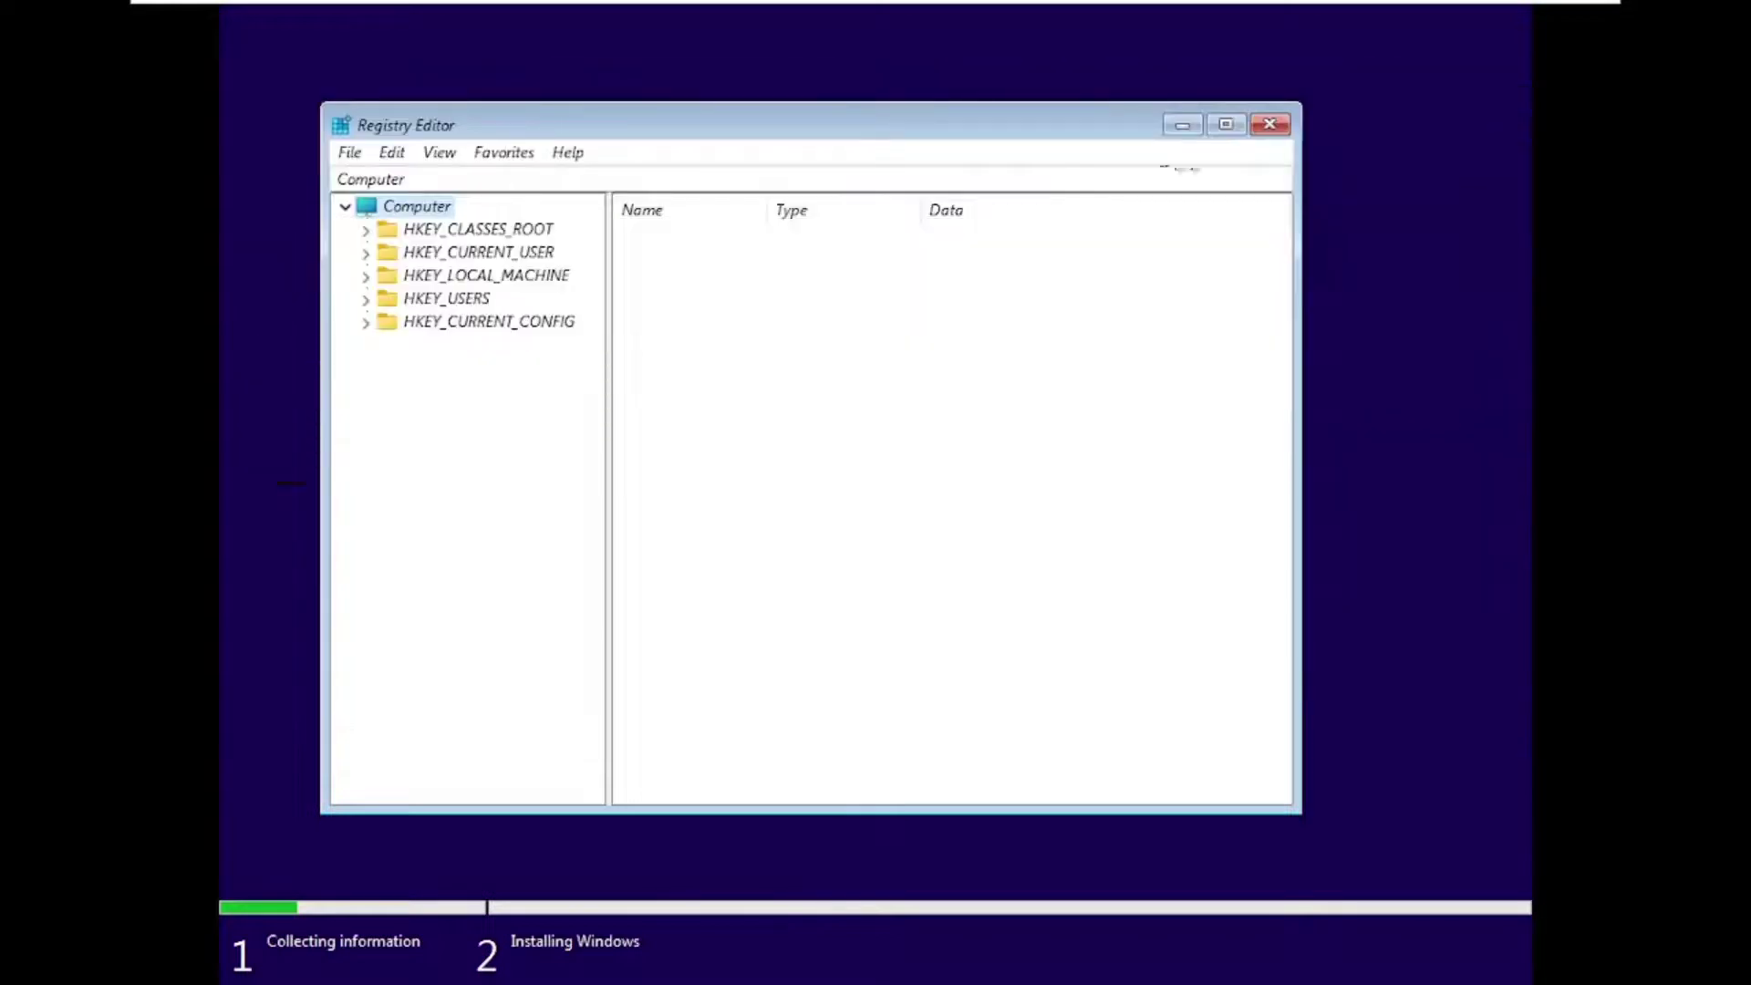
{"action": "left_click_drag", "start_coordinate": [598, 120], "coordinate": [698, 122]}
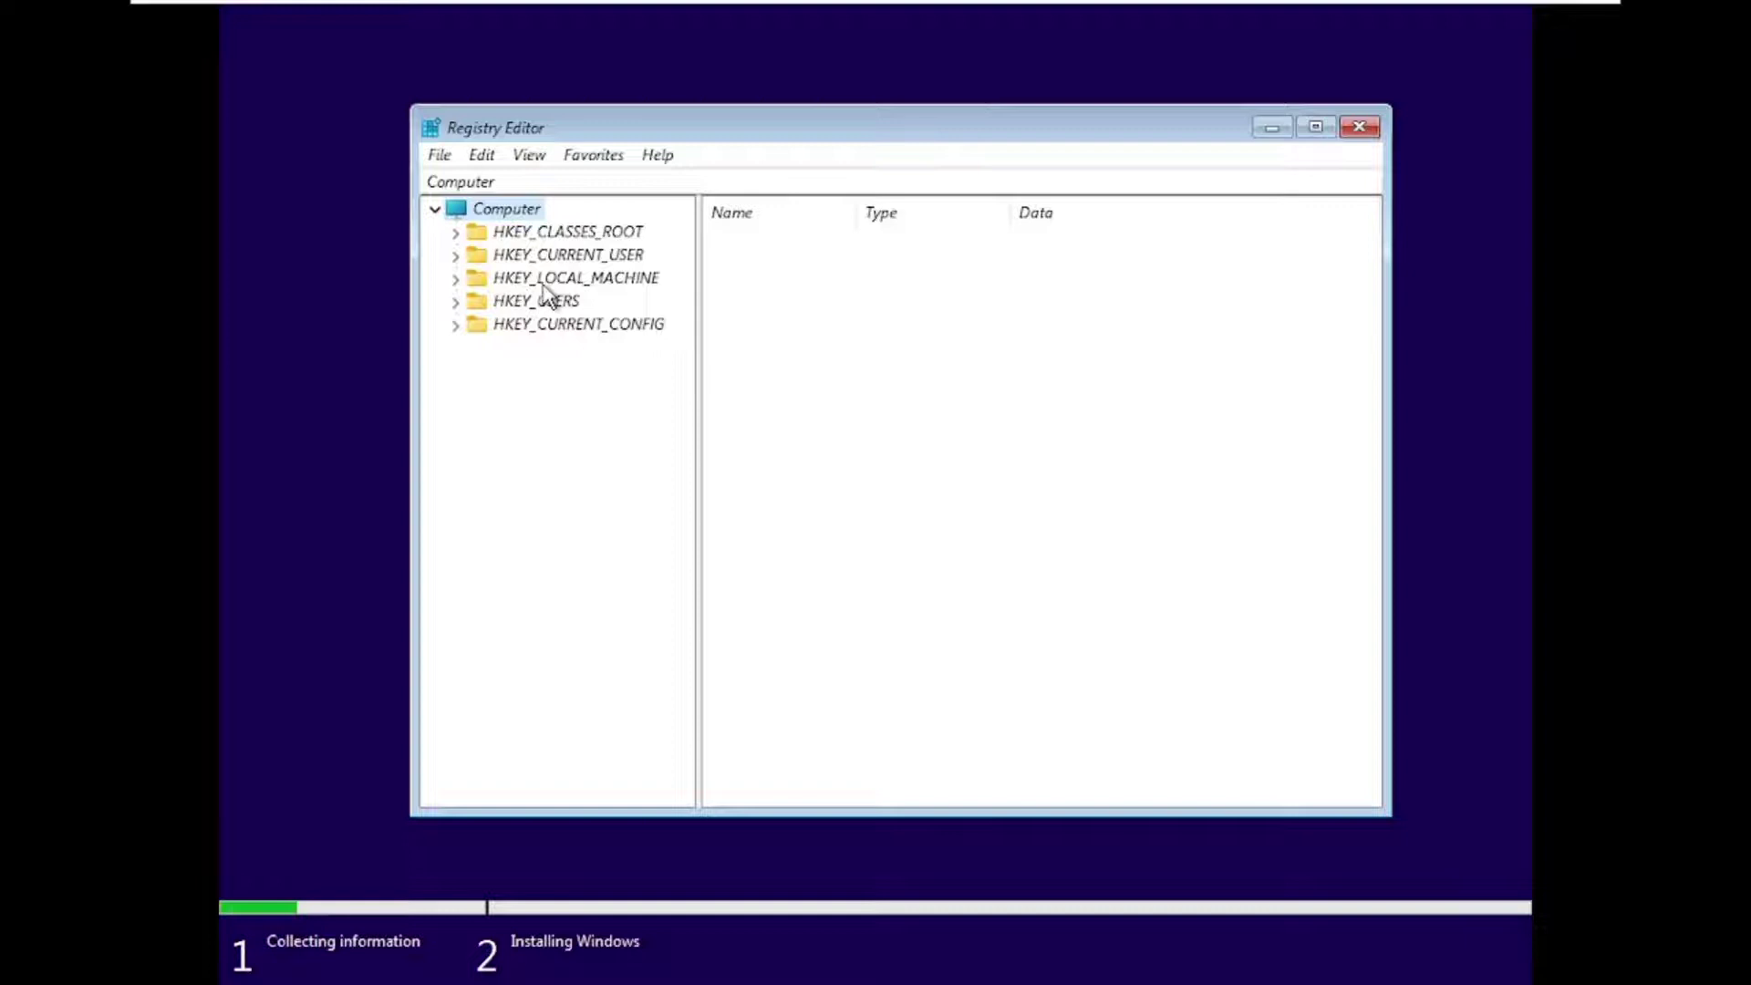
{"action": "left_click", "coordinate": [456, 279]}
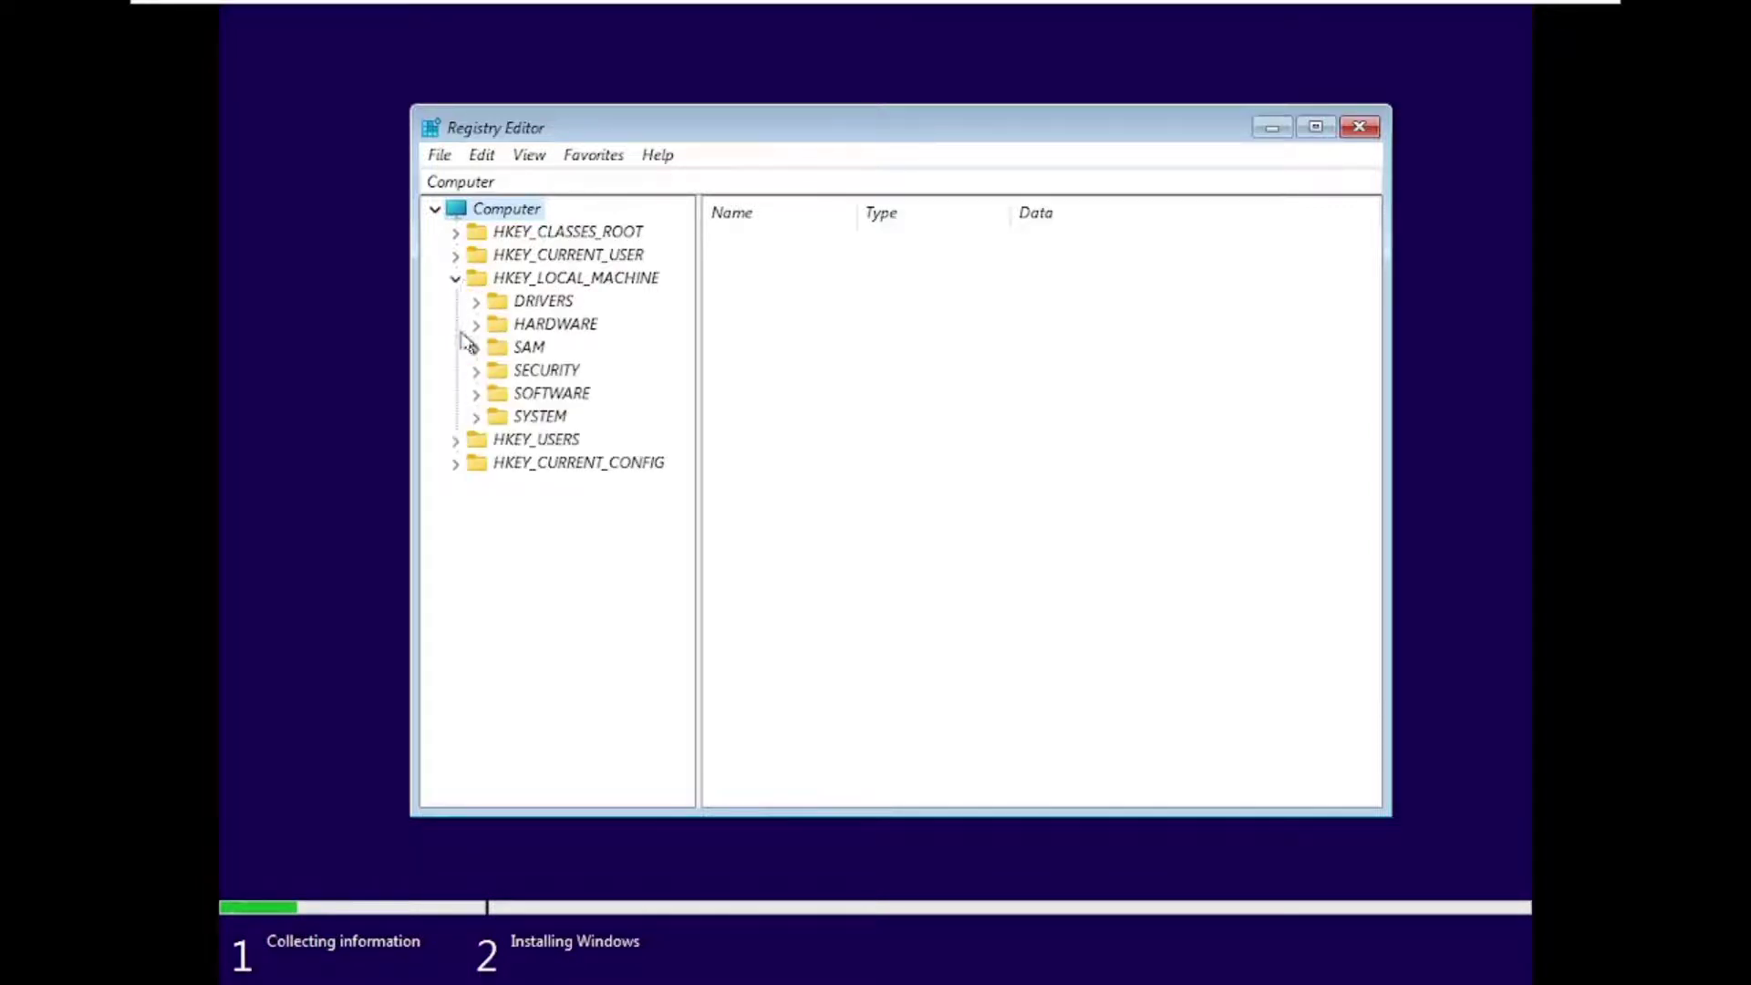
{"action": "left_click", "coordinate": [475, 417]}
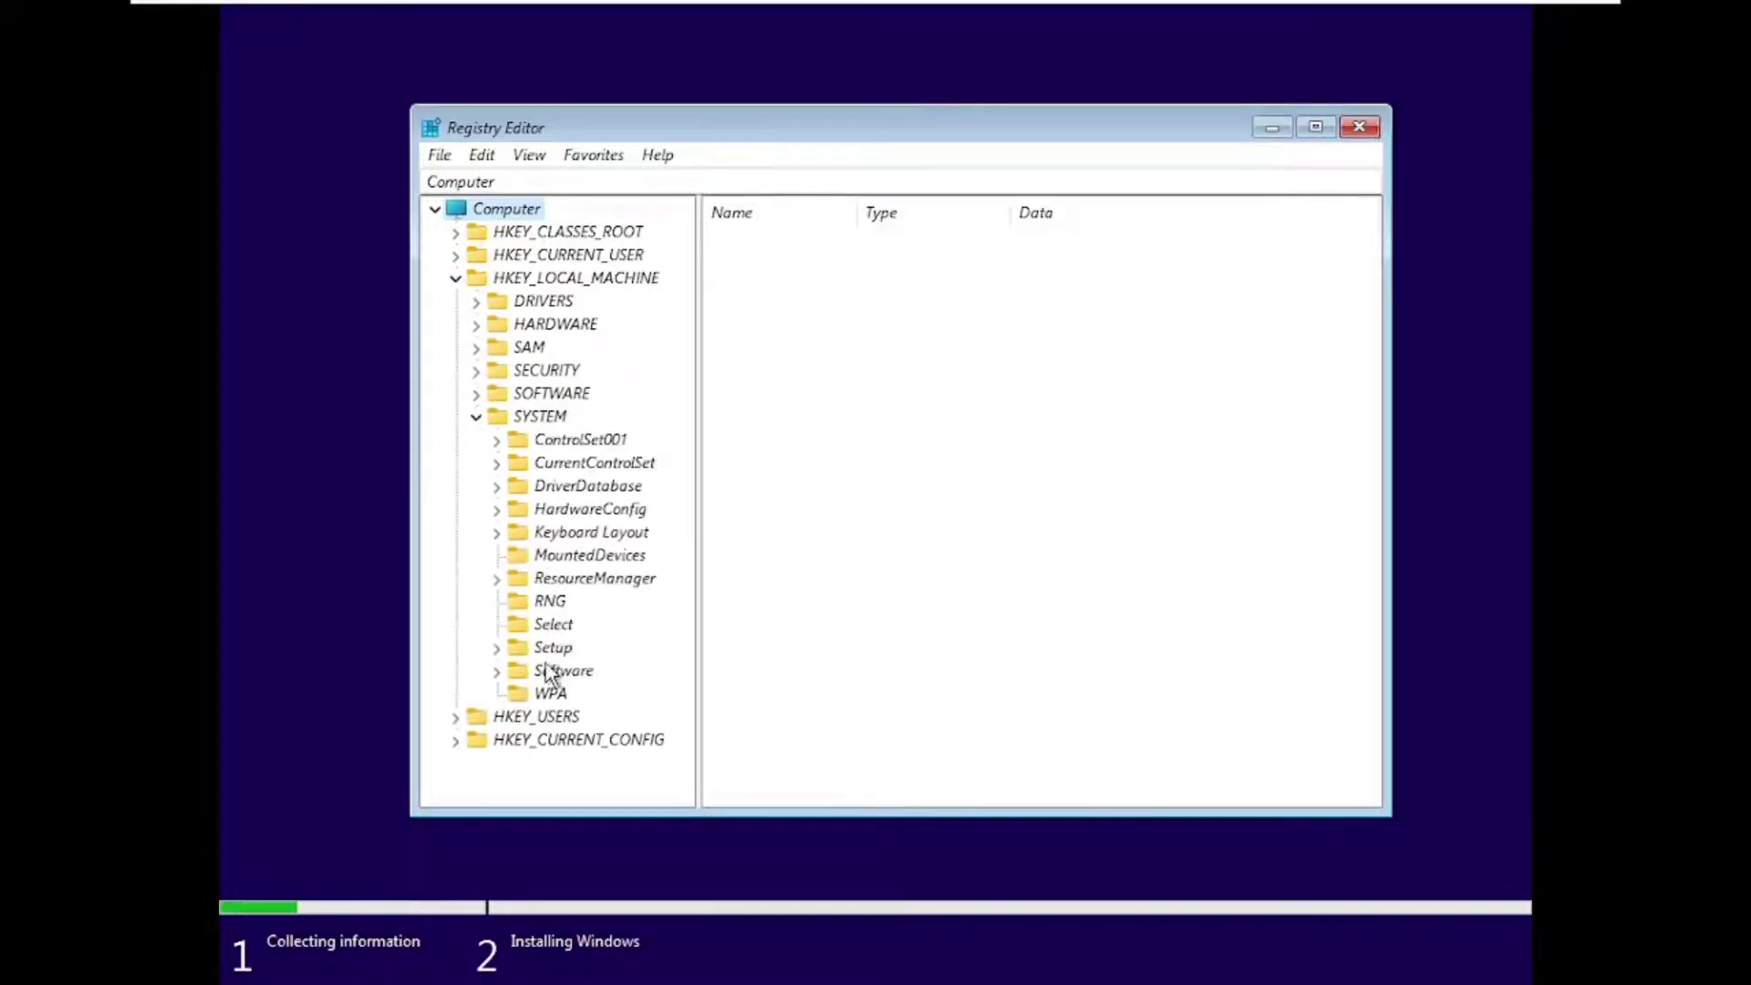
{"action": "left_click", "coordinate": [498, 650]}
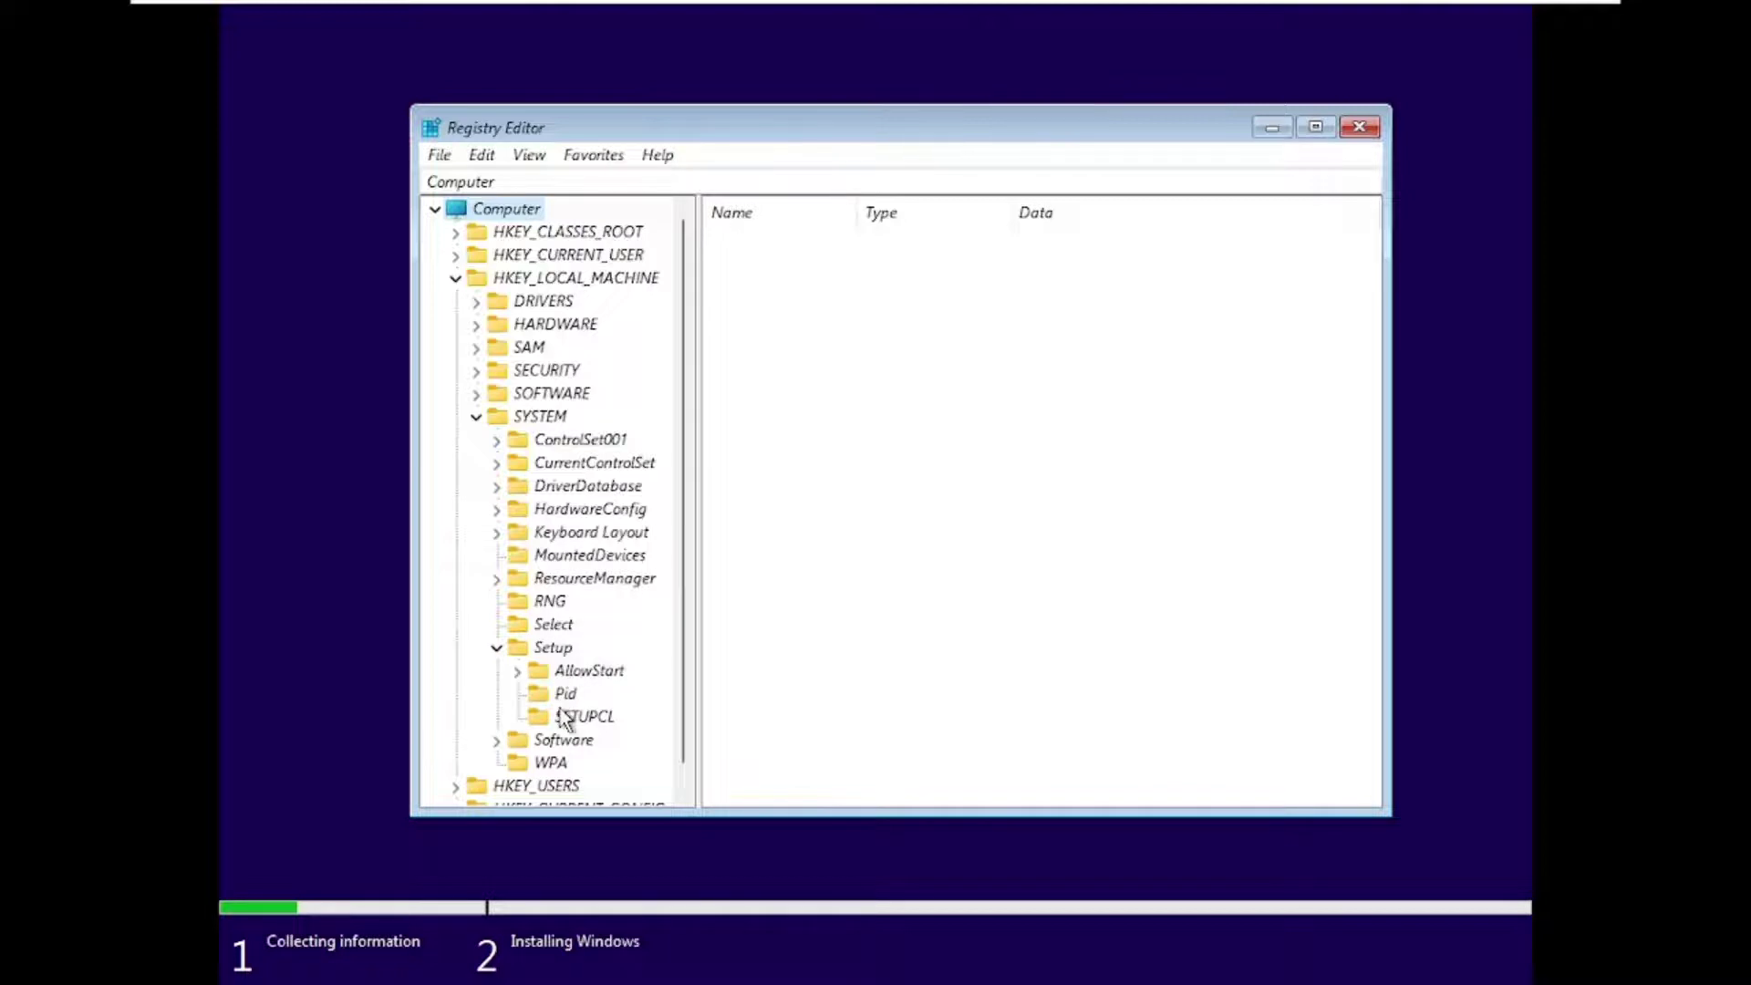
{"action": "left_click", "coordinate": [550, 653]}
Create a new subkey under Setup named LabConfig
{"action": "right_click", "coordinate": [548, 652]}
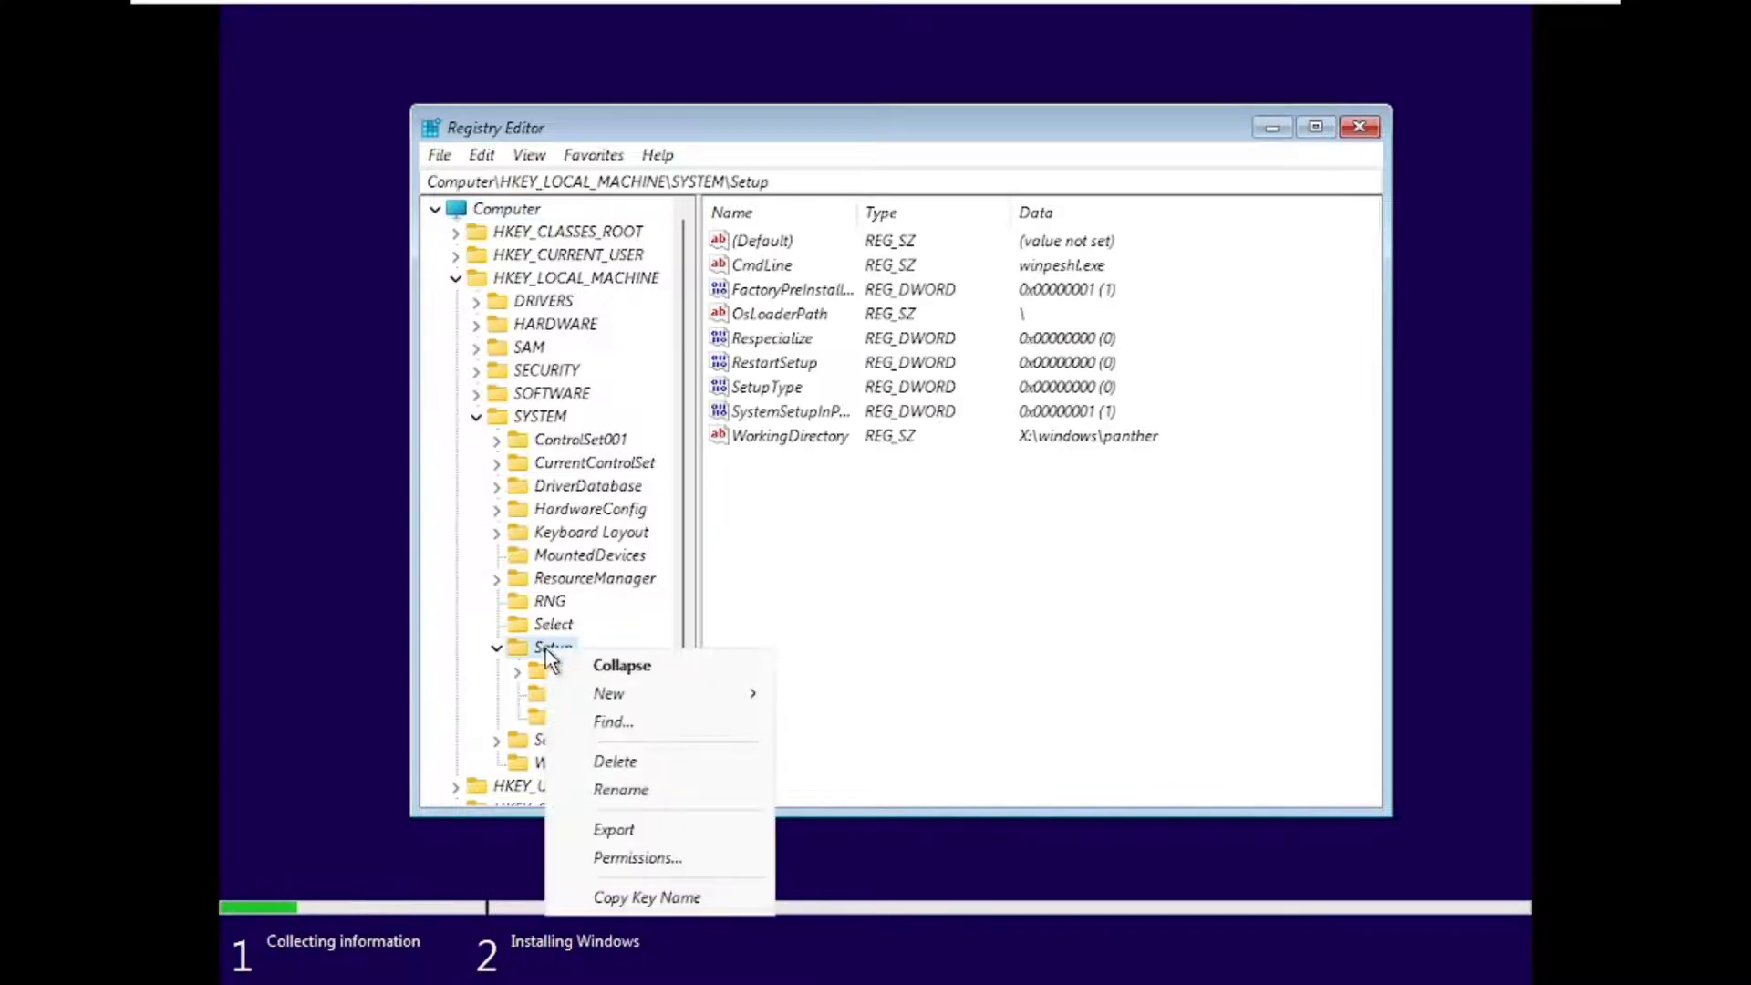
{"action": "mouse_move", "coordinate": [673, 706]}
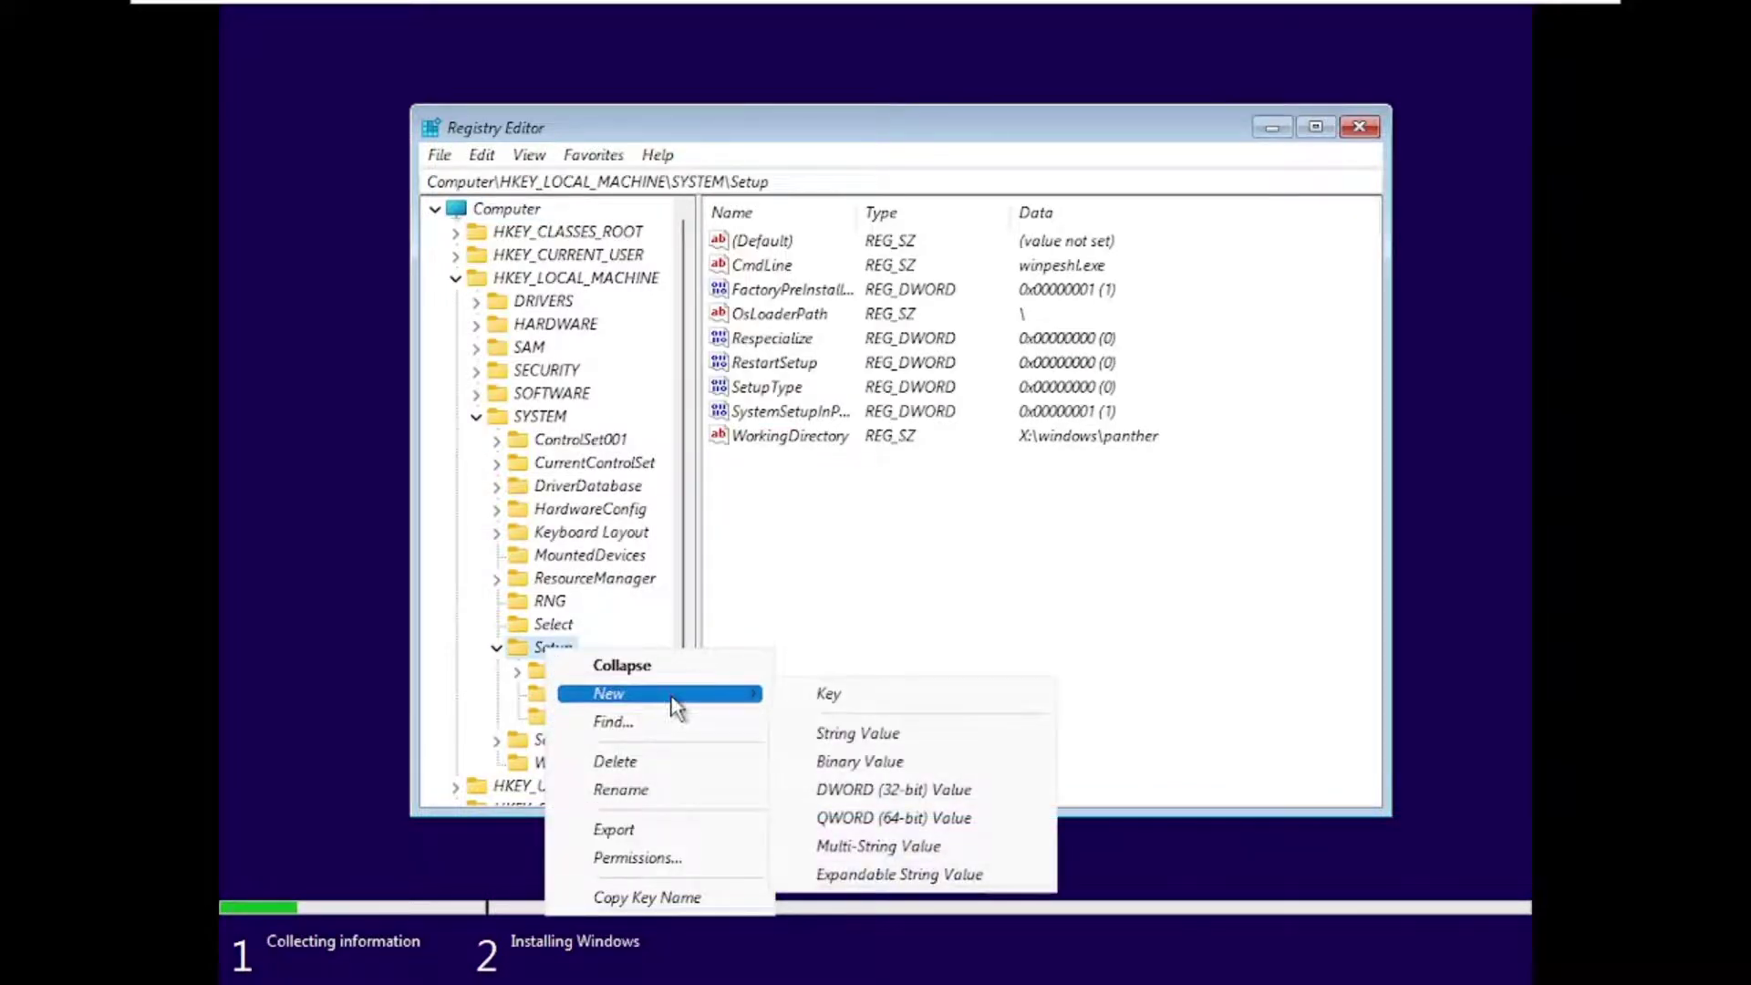
{"action": "left_click", "coordinate": [860, 700]}
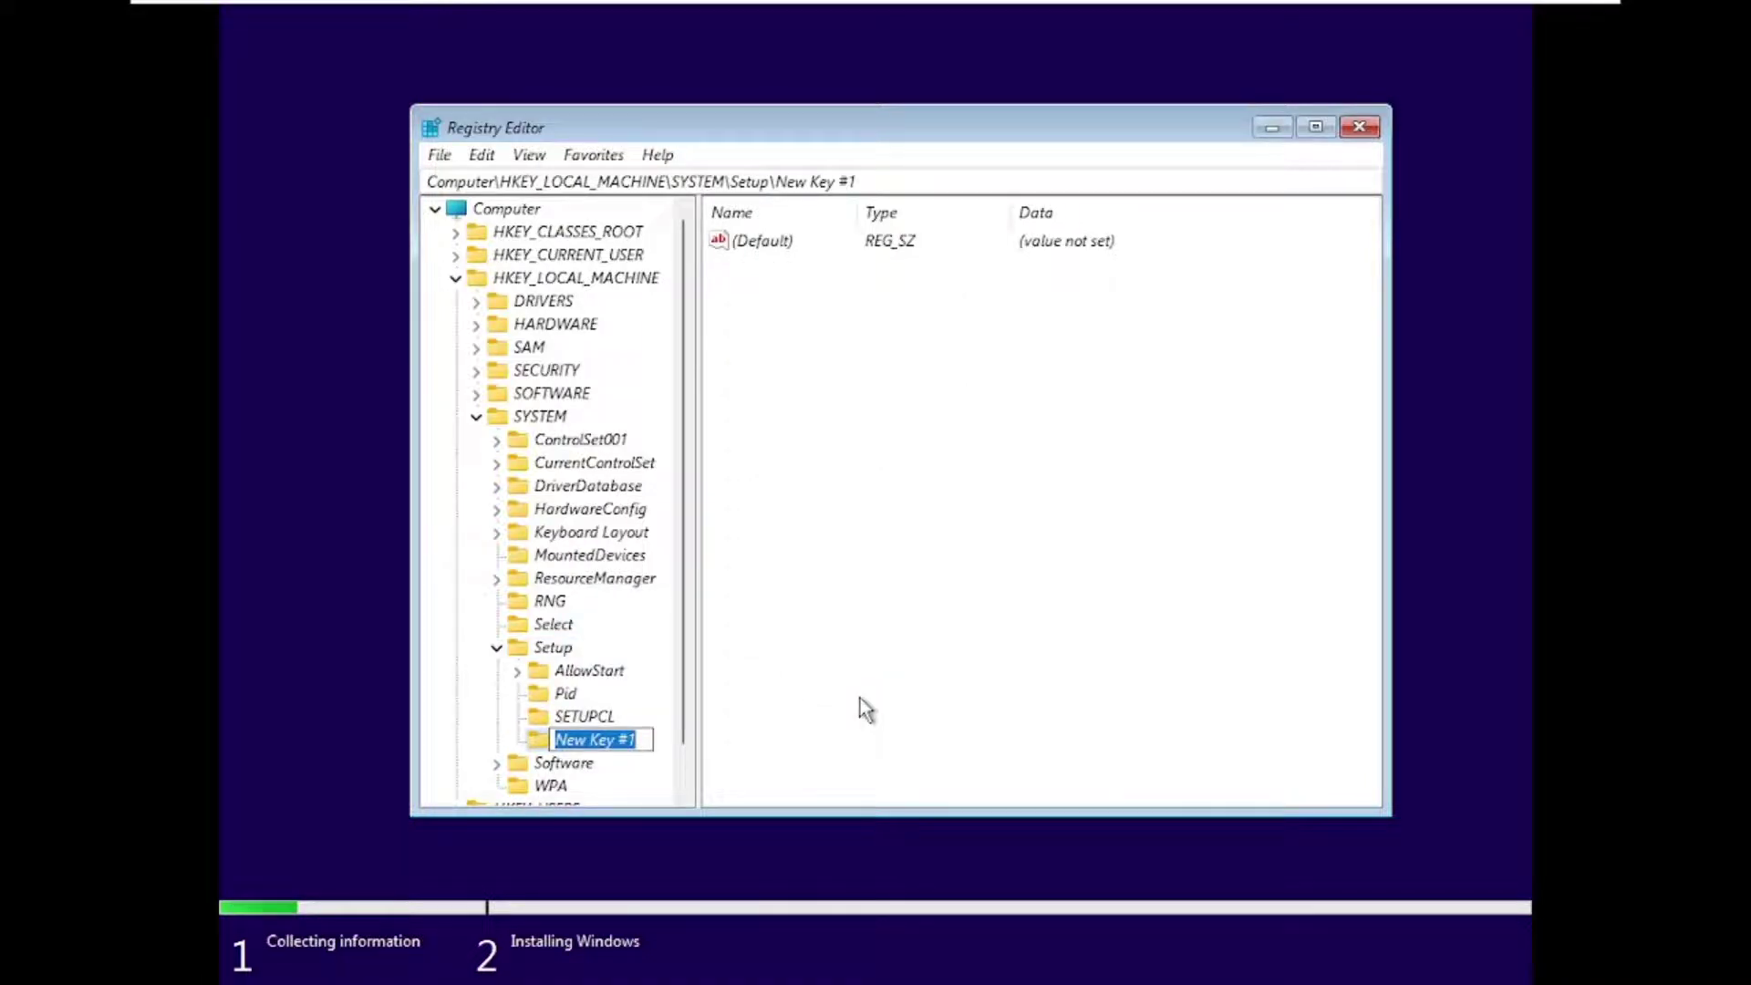
{"action": "type", "text": "L"}
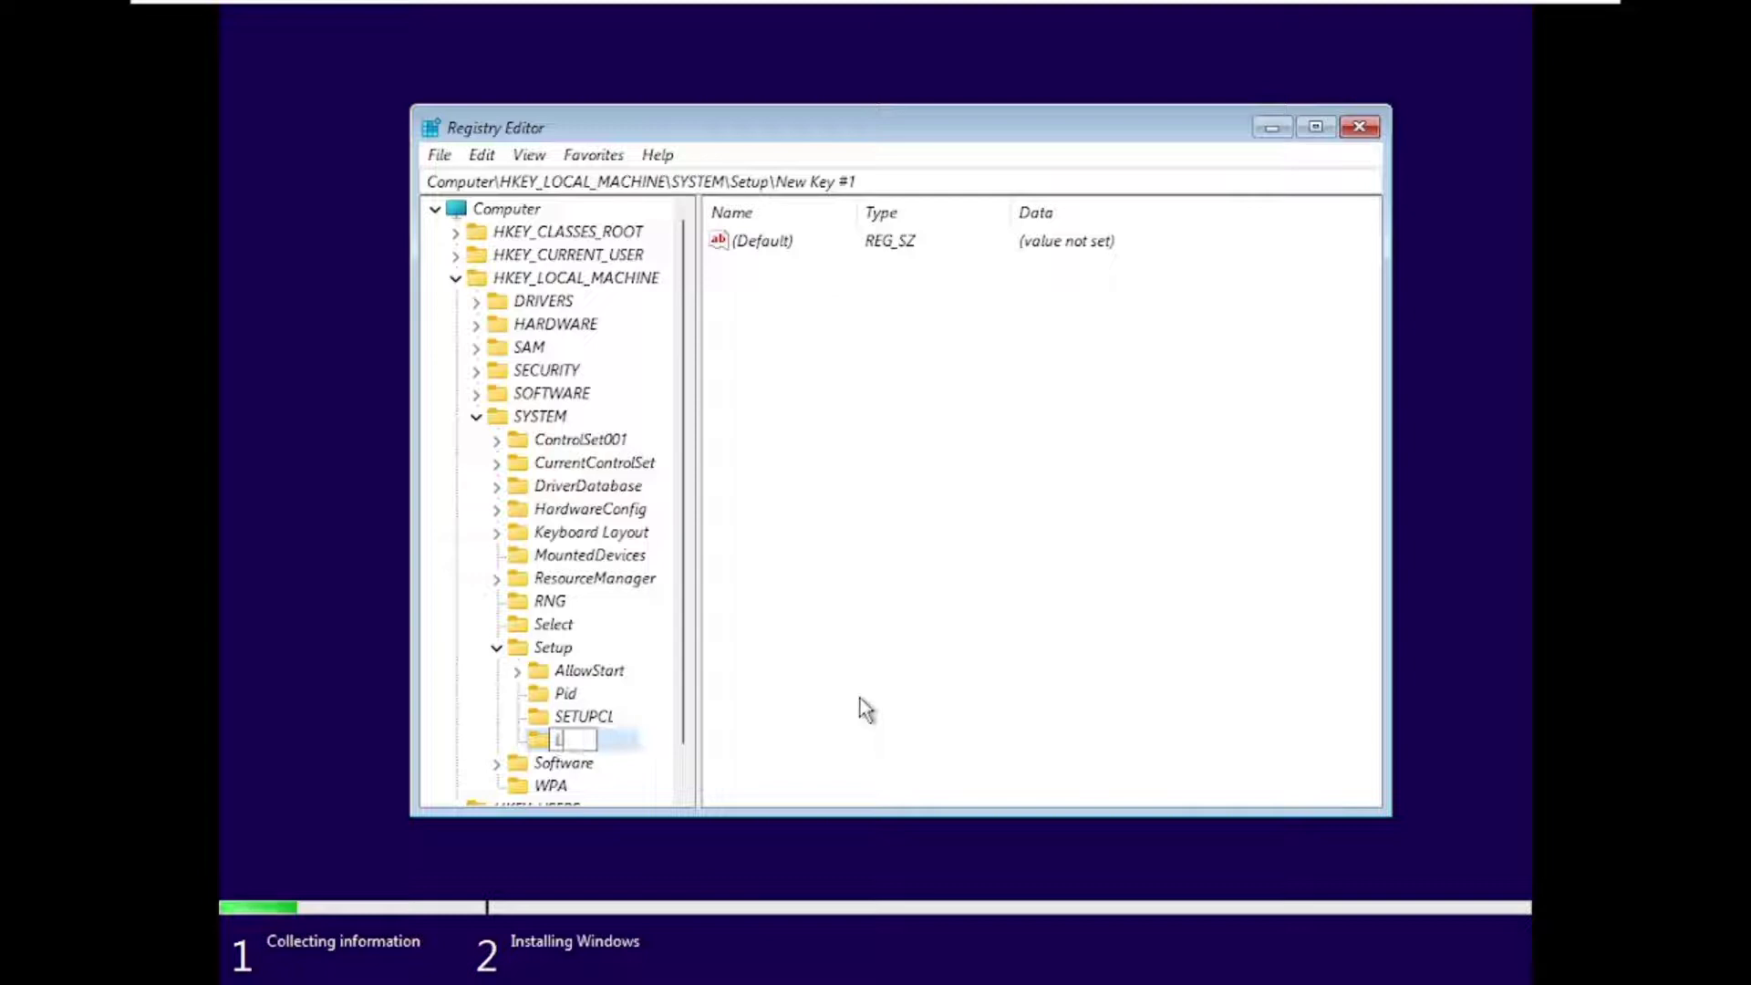
{"action": "type", "text": "abConfig"}
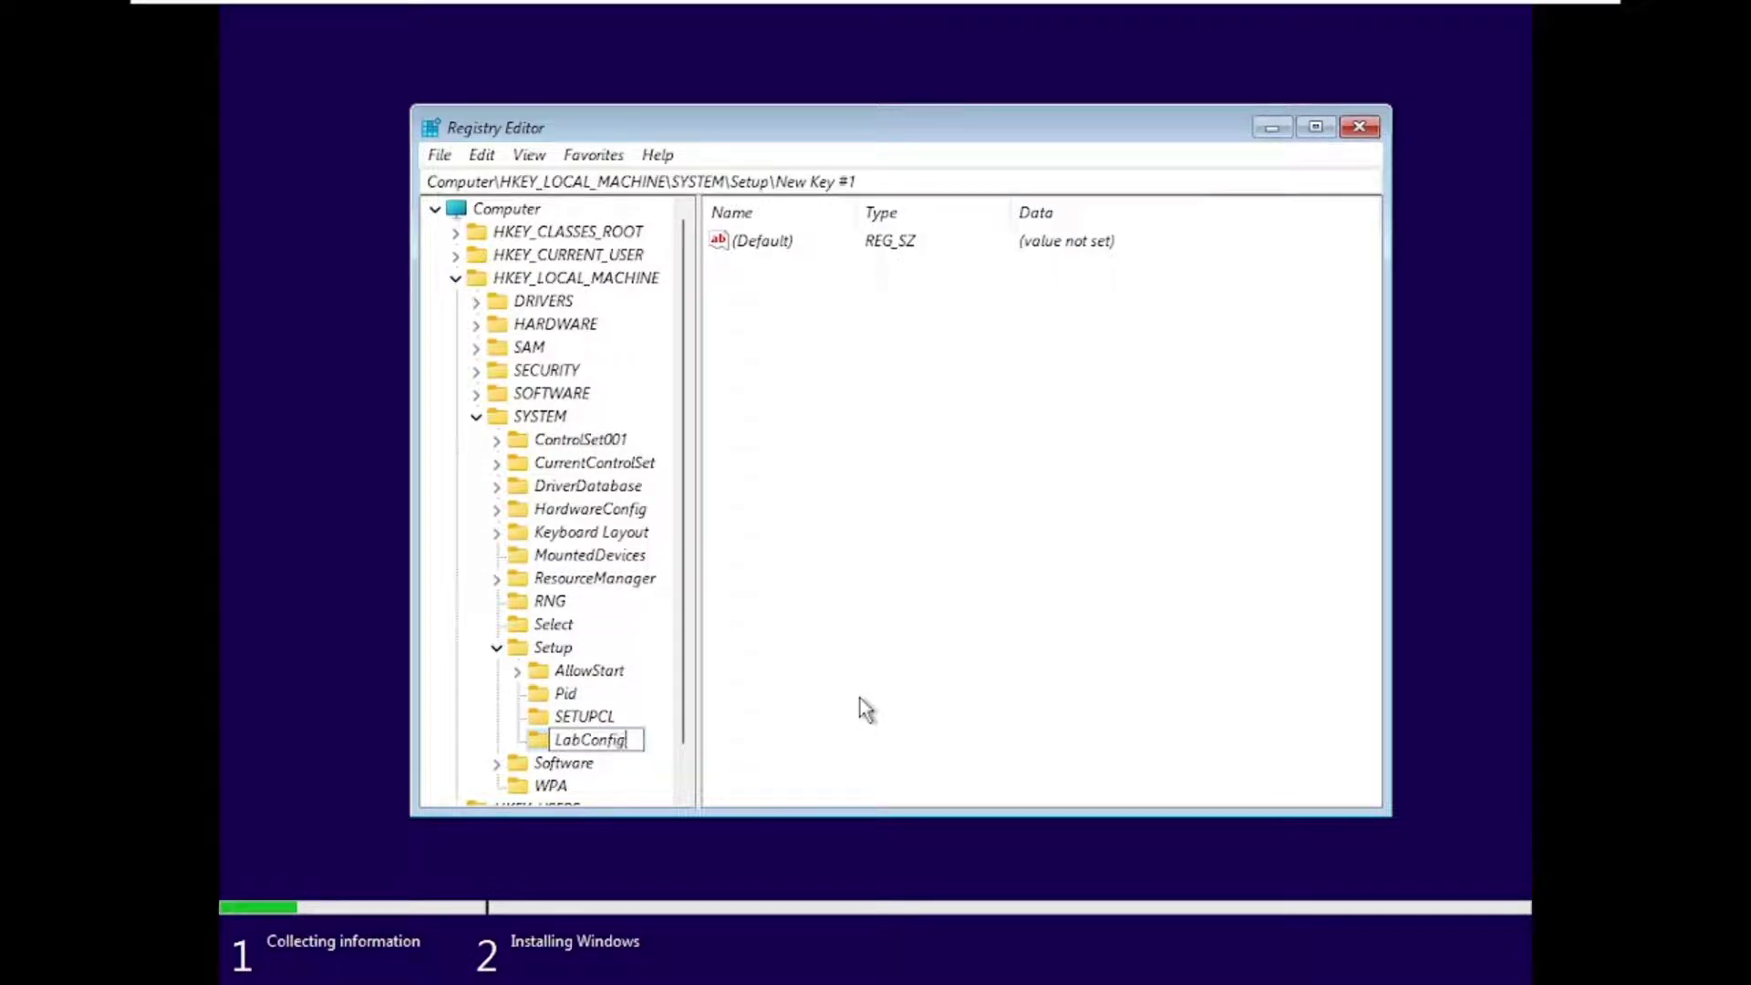
{"action": "key", "text": "Return"}
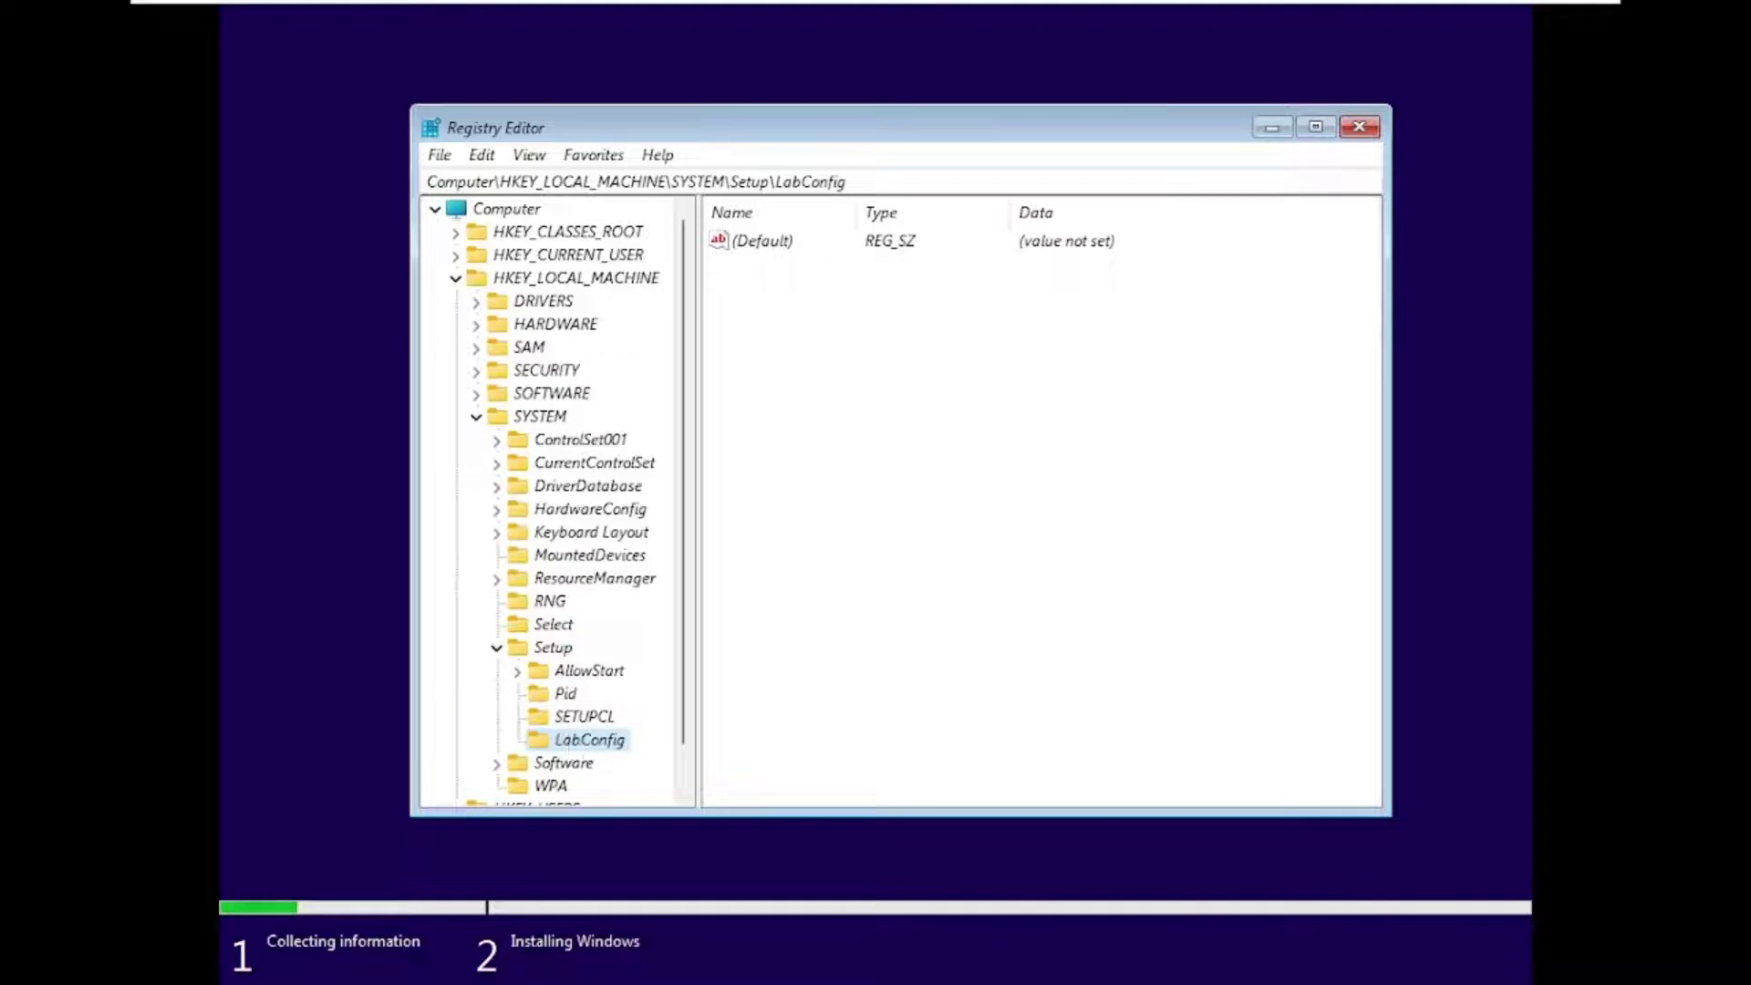
Add DWORD (32-bit) values BypassTPMCheck and BypassSecureBootCheck to LabConfig
{"action": "right_click", "coordinate": [859, 345]}
{"action": "mouse_move", "coordinate": [881, 358]}
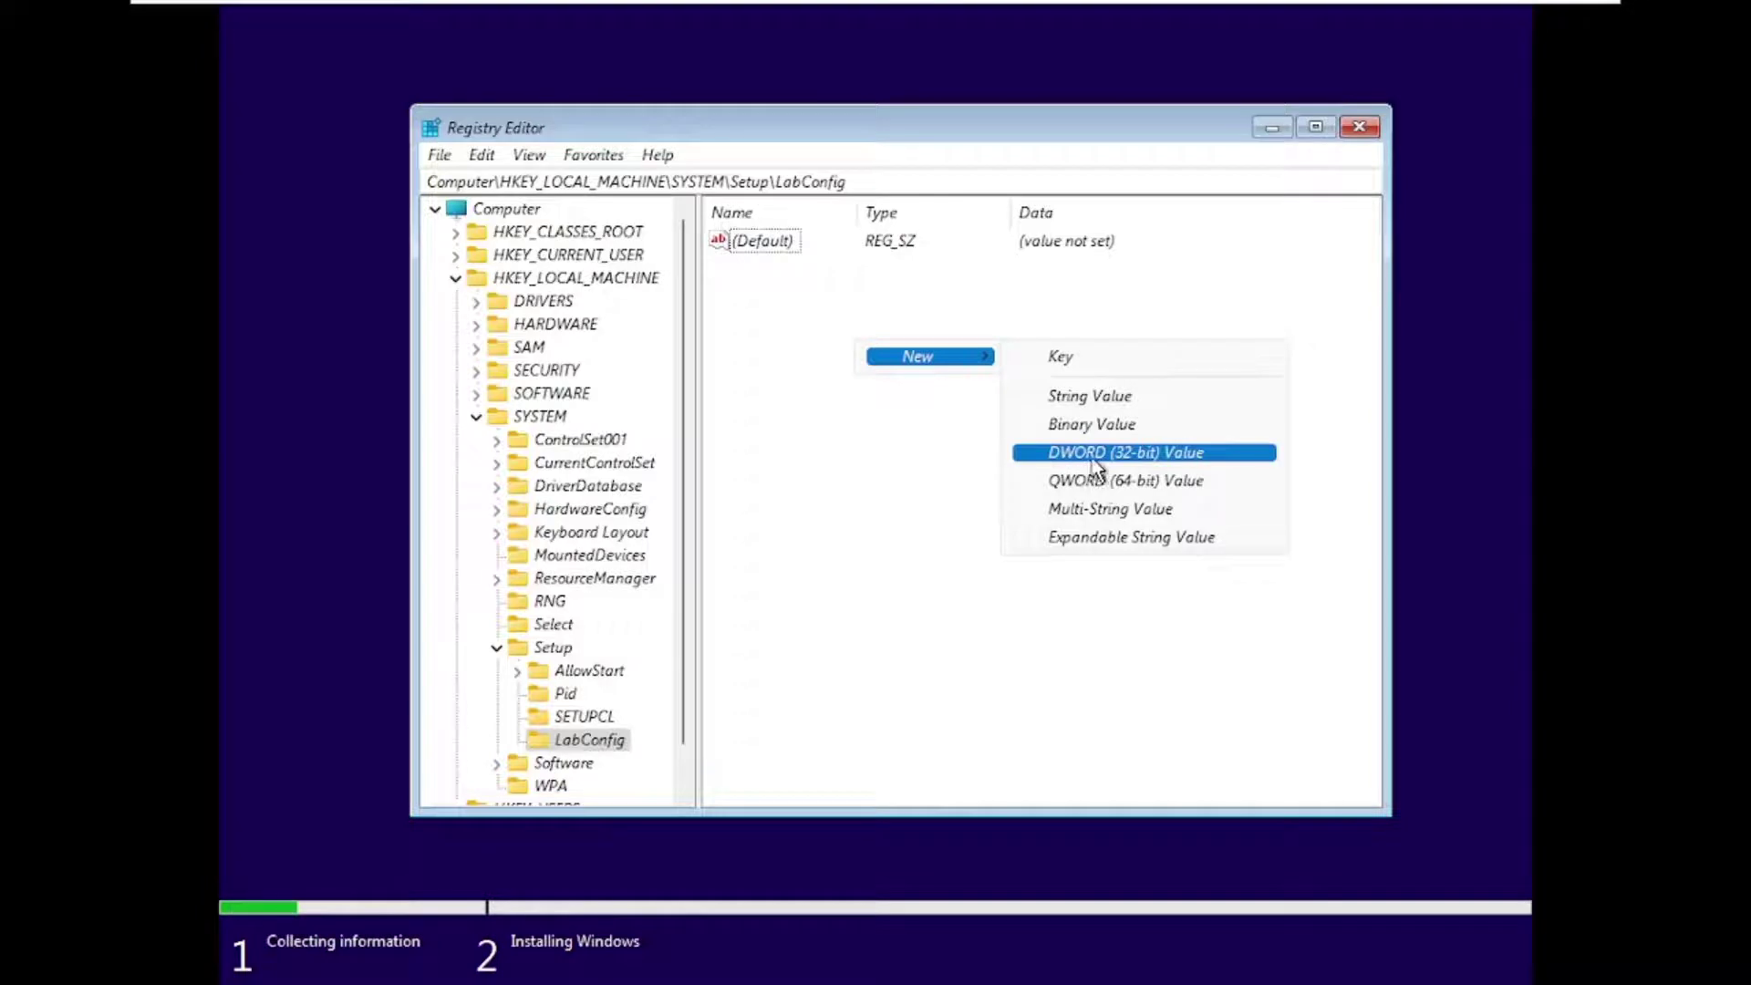
{"action": "left_click", "coordinate": [1142, 453]}
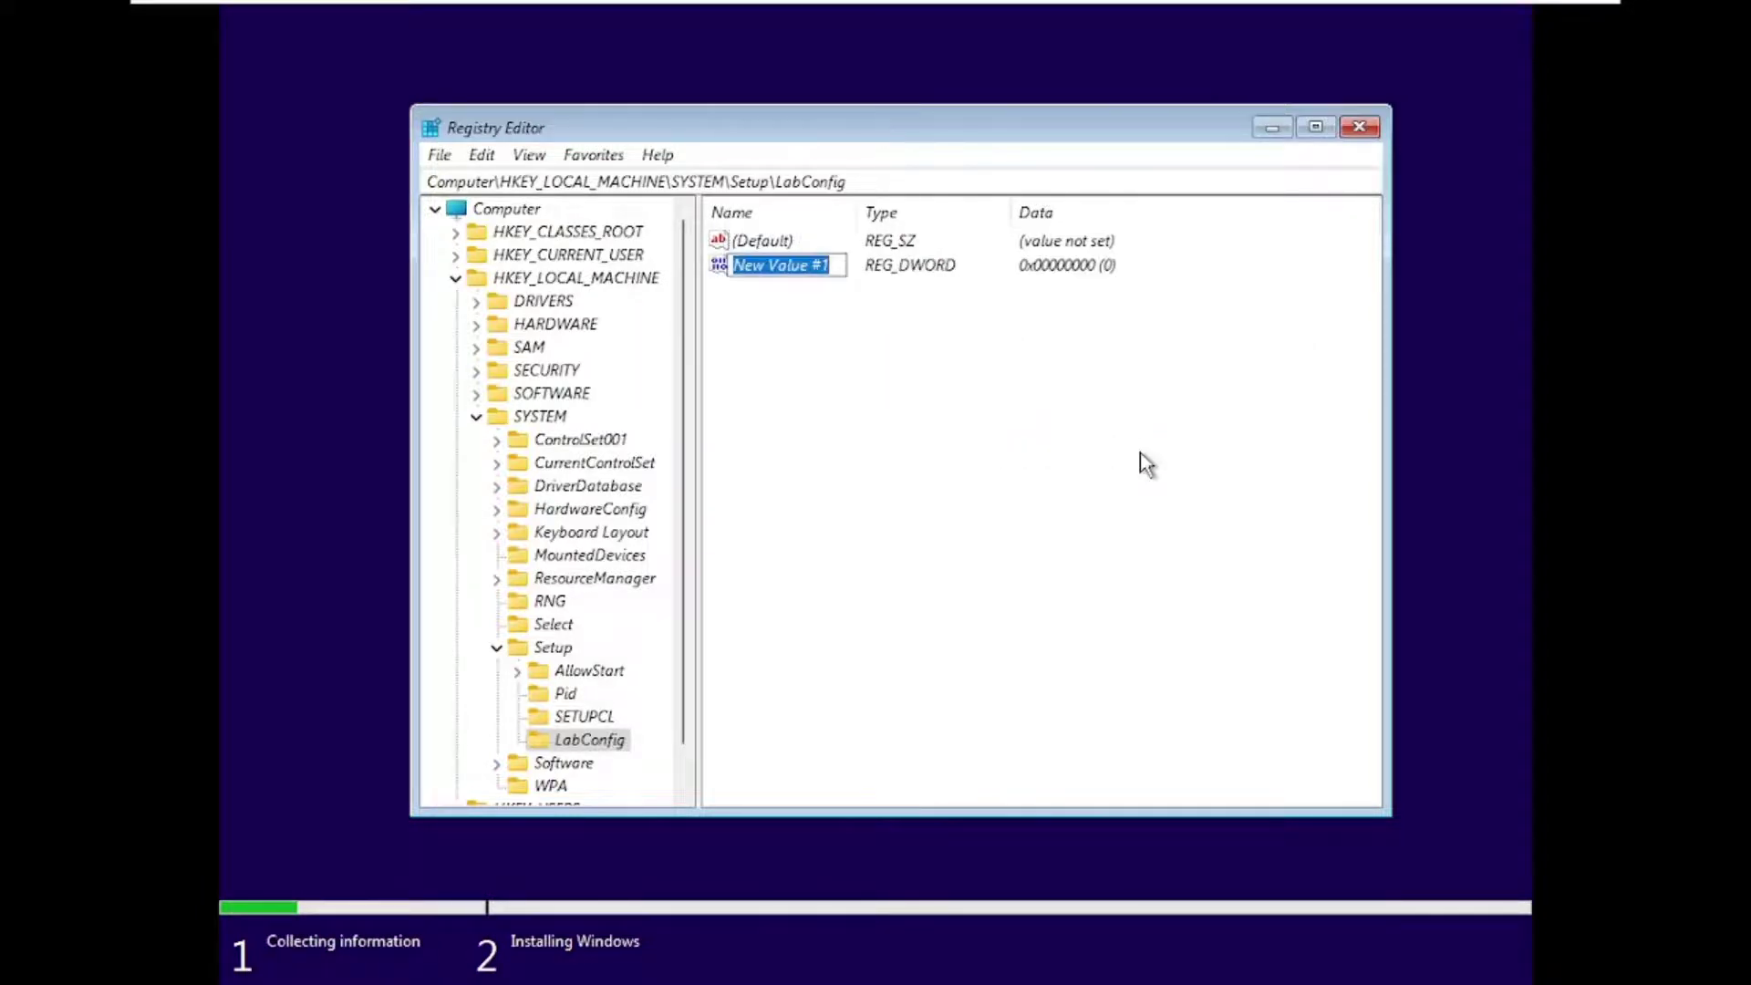
{"action": "type", "text": "Bypass"}
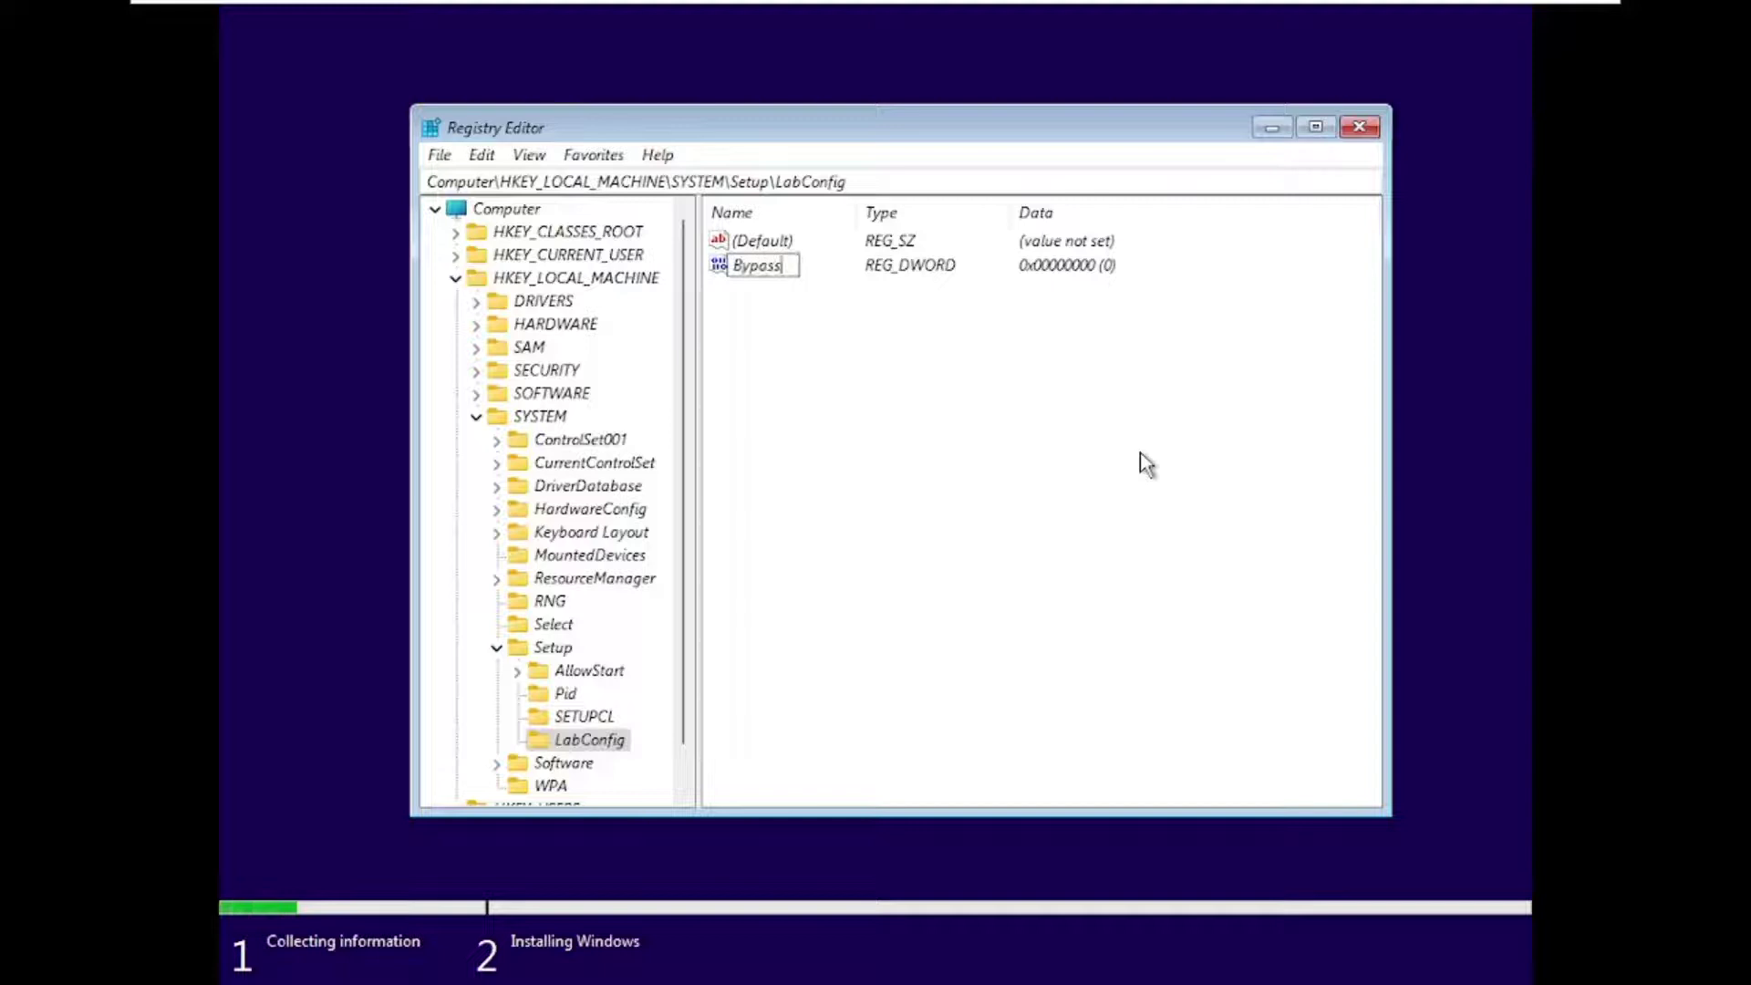
{"action": "type", "text": "TPMCheck"}
{"action": "key", "text": "Return"}
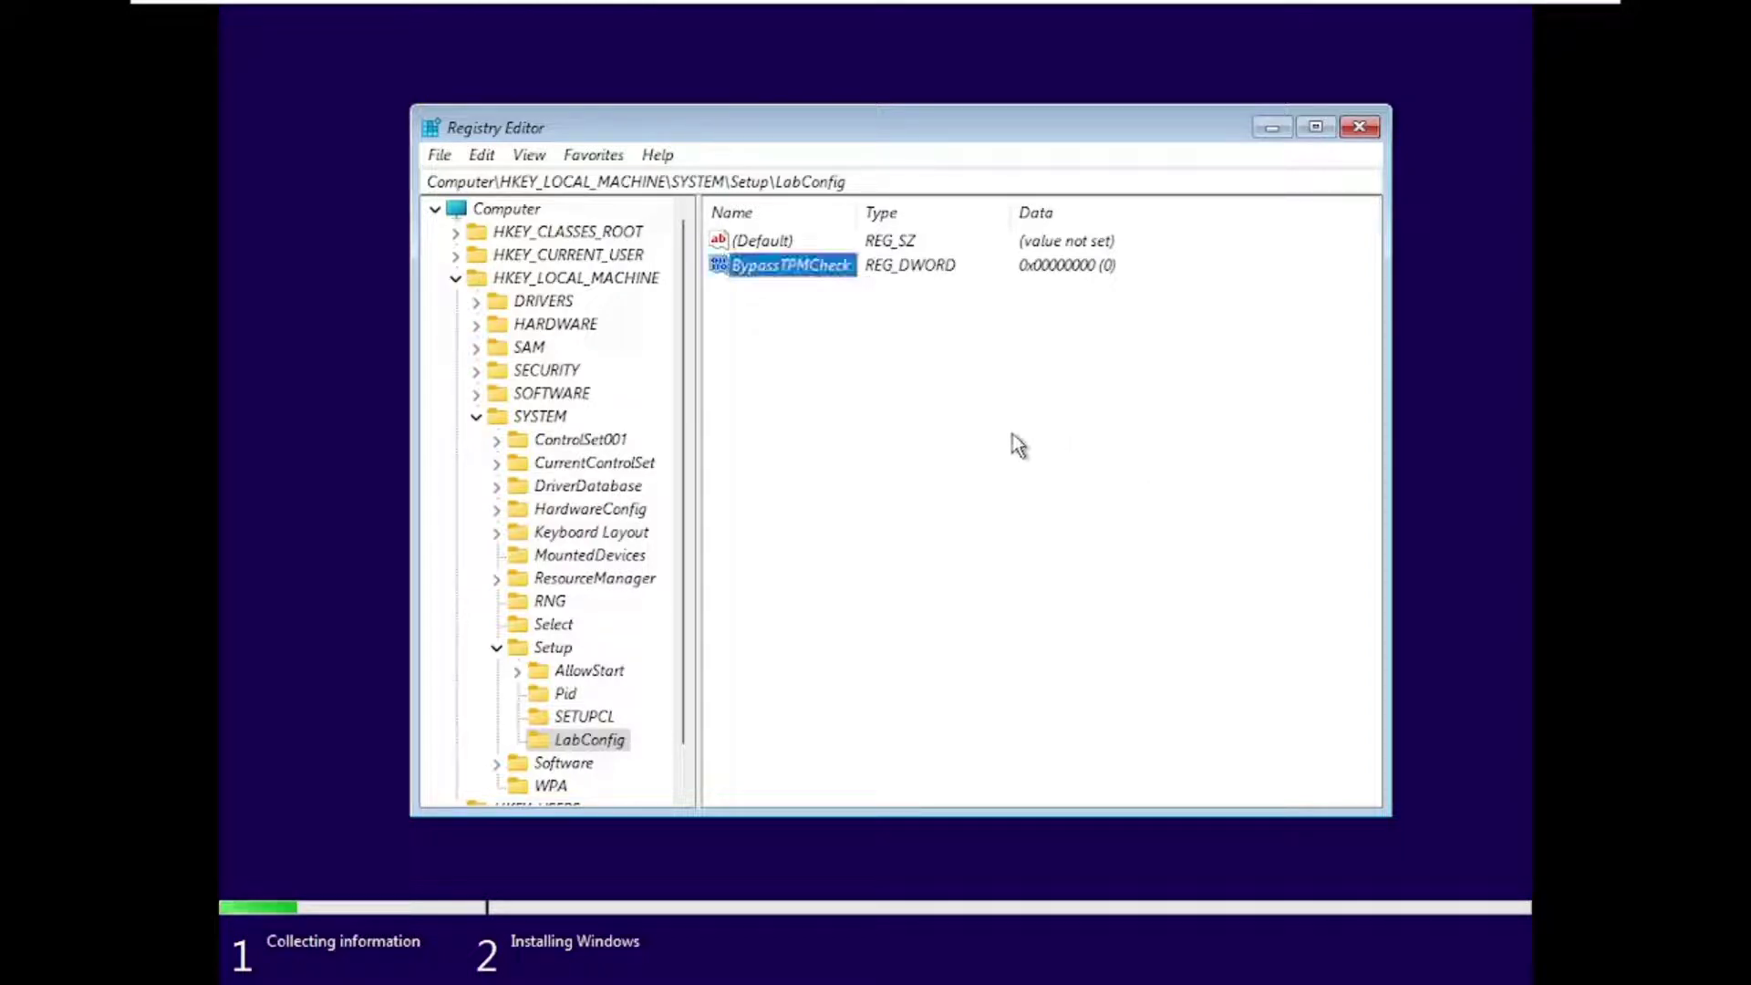
{"action": "right_click", "coordinate": [1015, 436]}
{"action": "mouse_move", "coordinate": [1056, 450]}
{"action": "left_click", "coordinate": [1268, 544]}
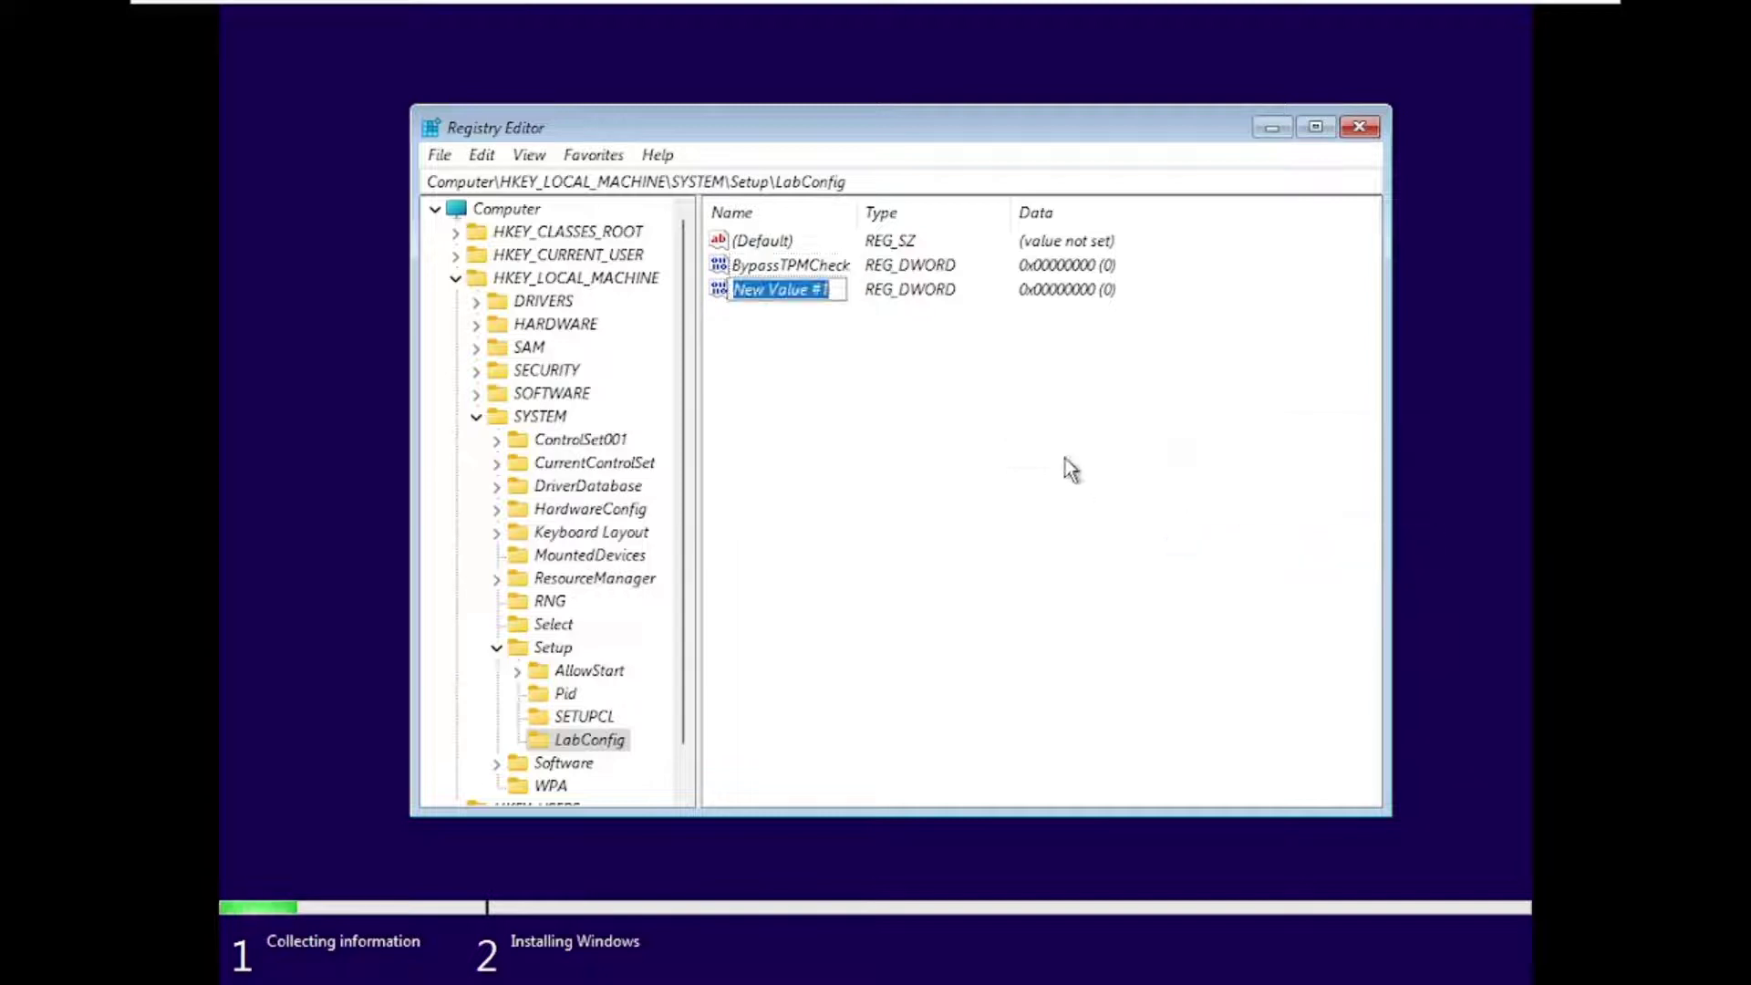
{"action": "type", "text": "BypassSe"}
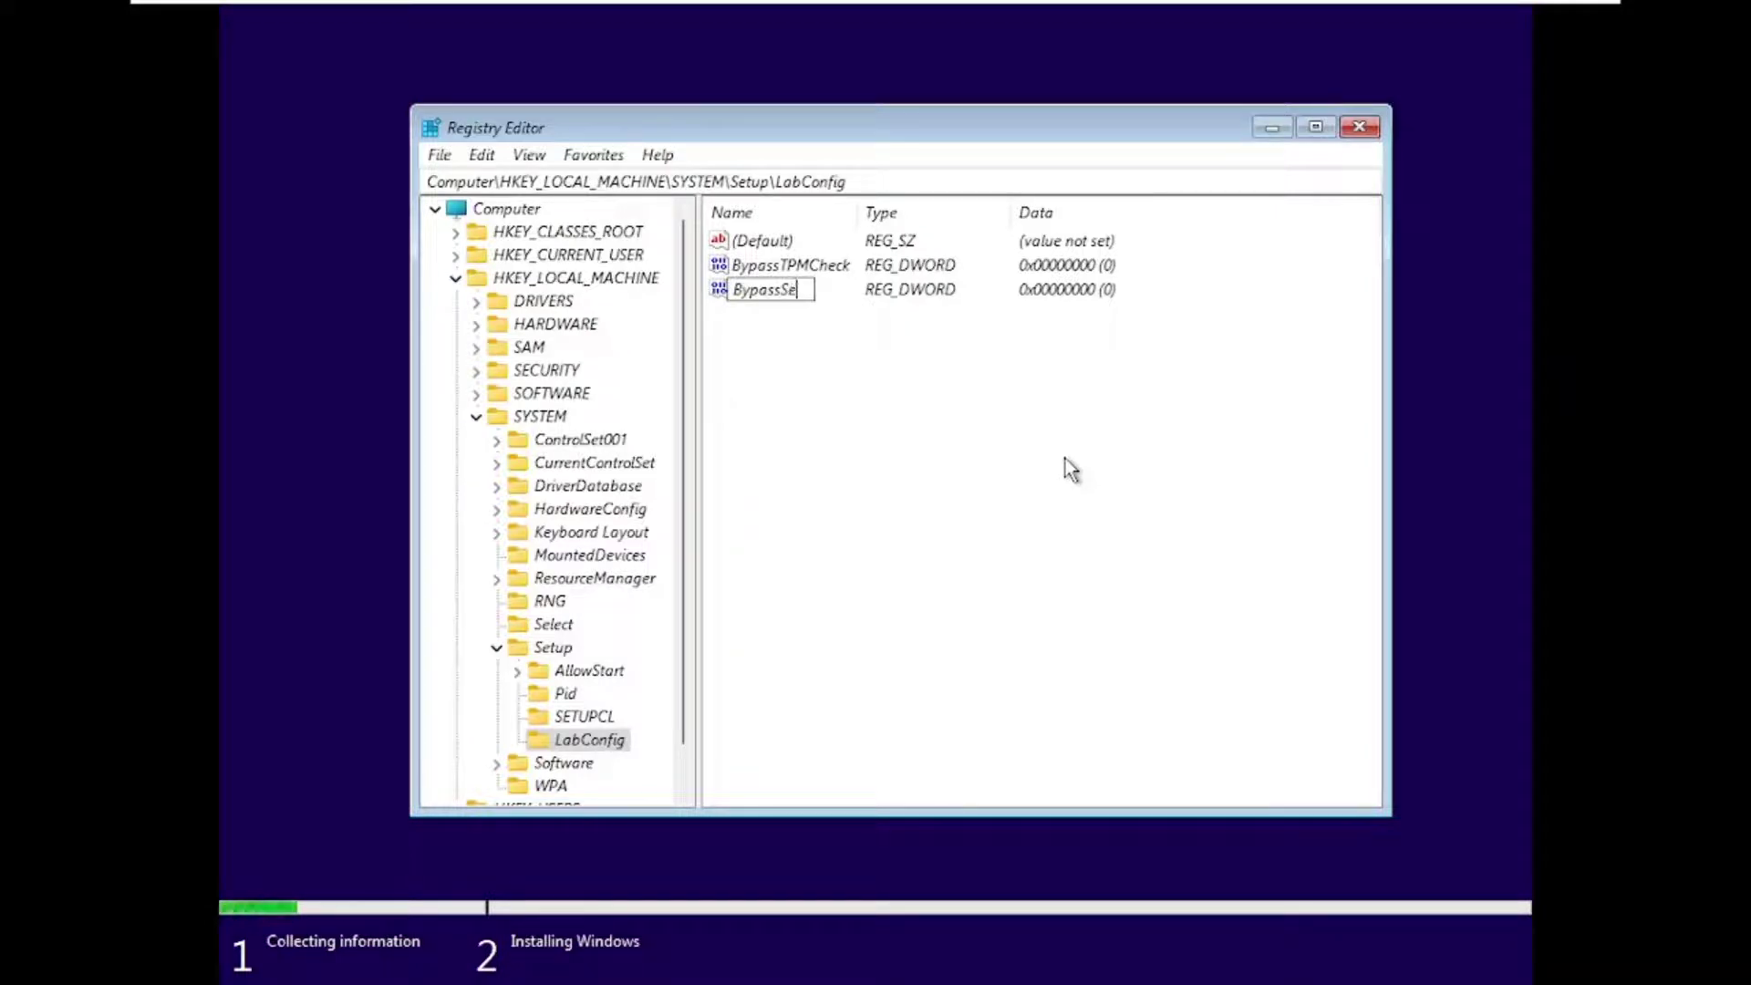
{"action": "type", "text": "cureBoot"}
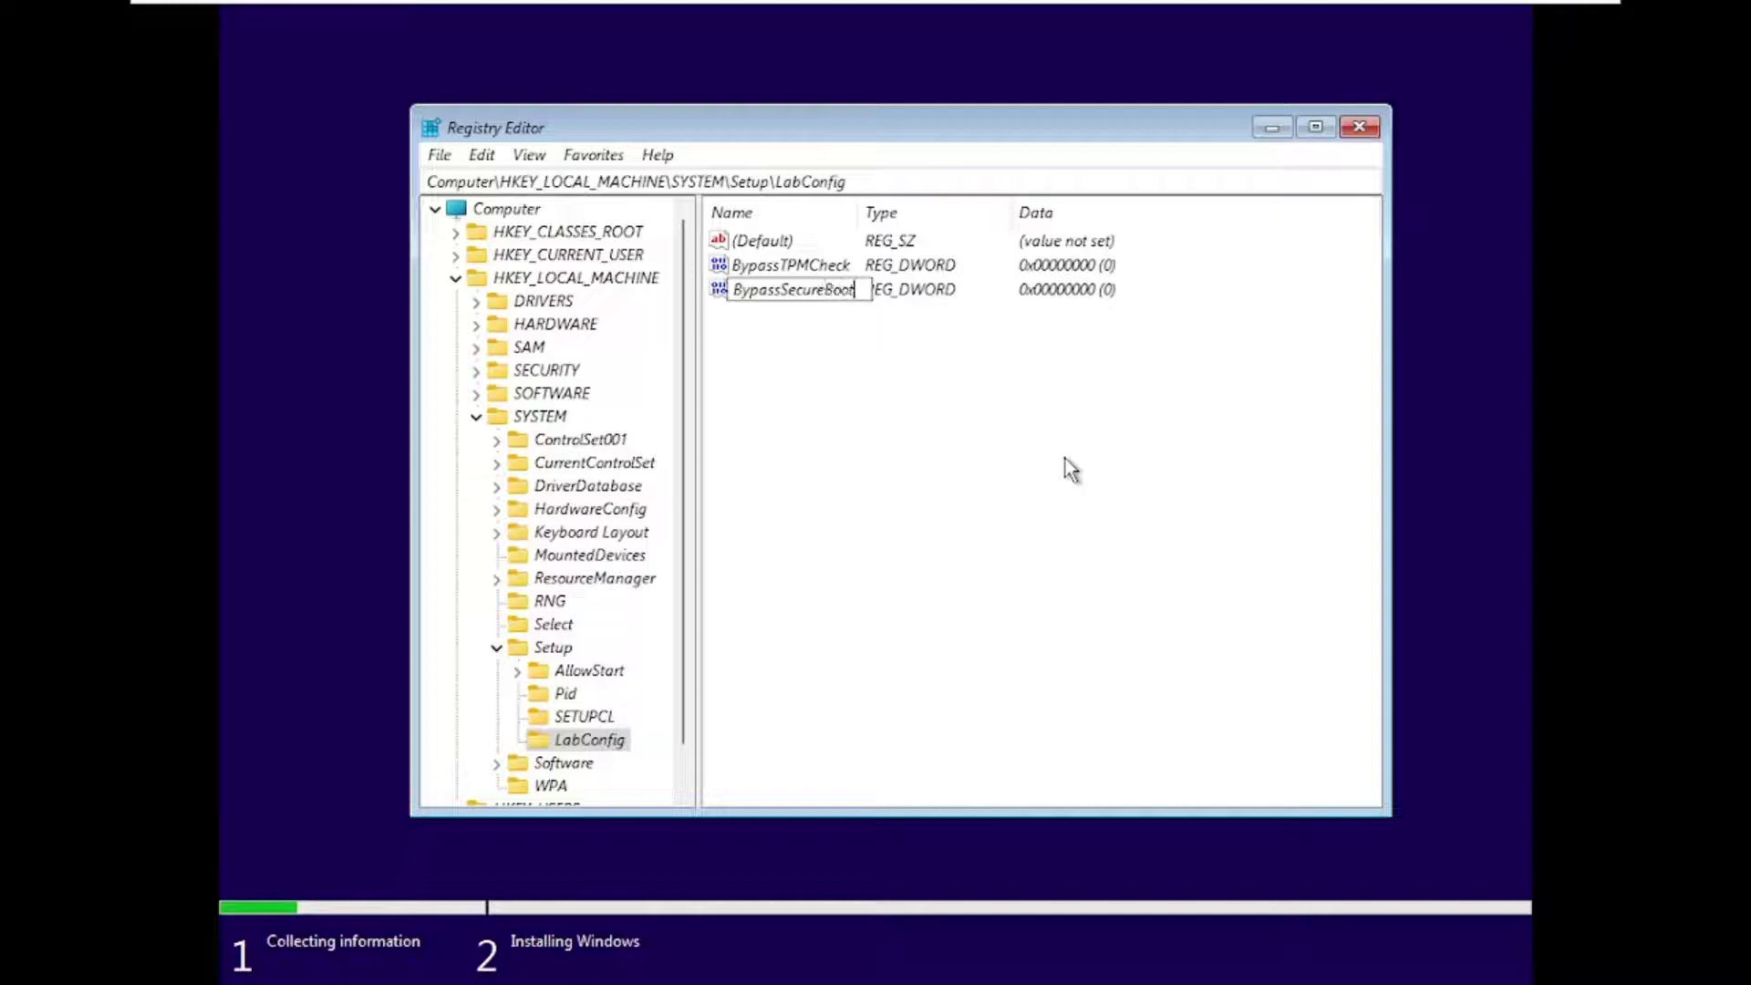
{"action": "type", "text": "Check"}
{"action": "key", "text": "Return"}
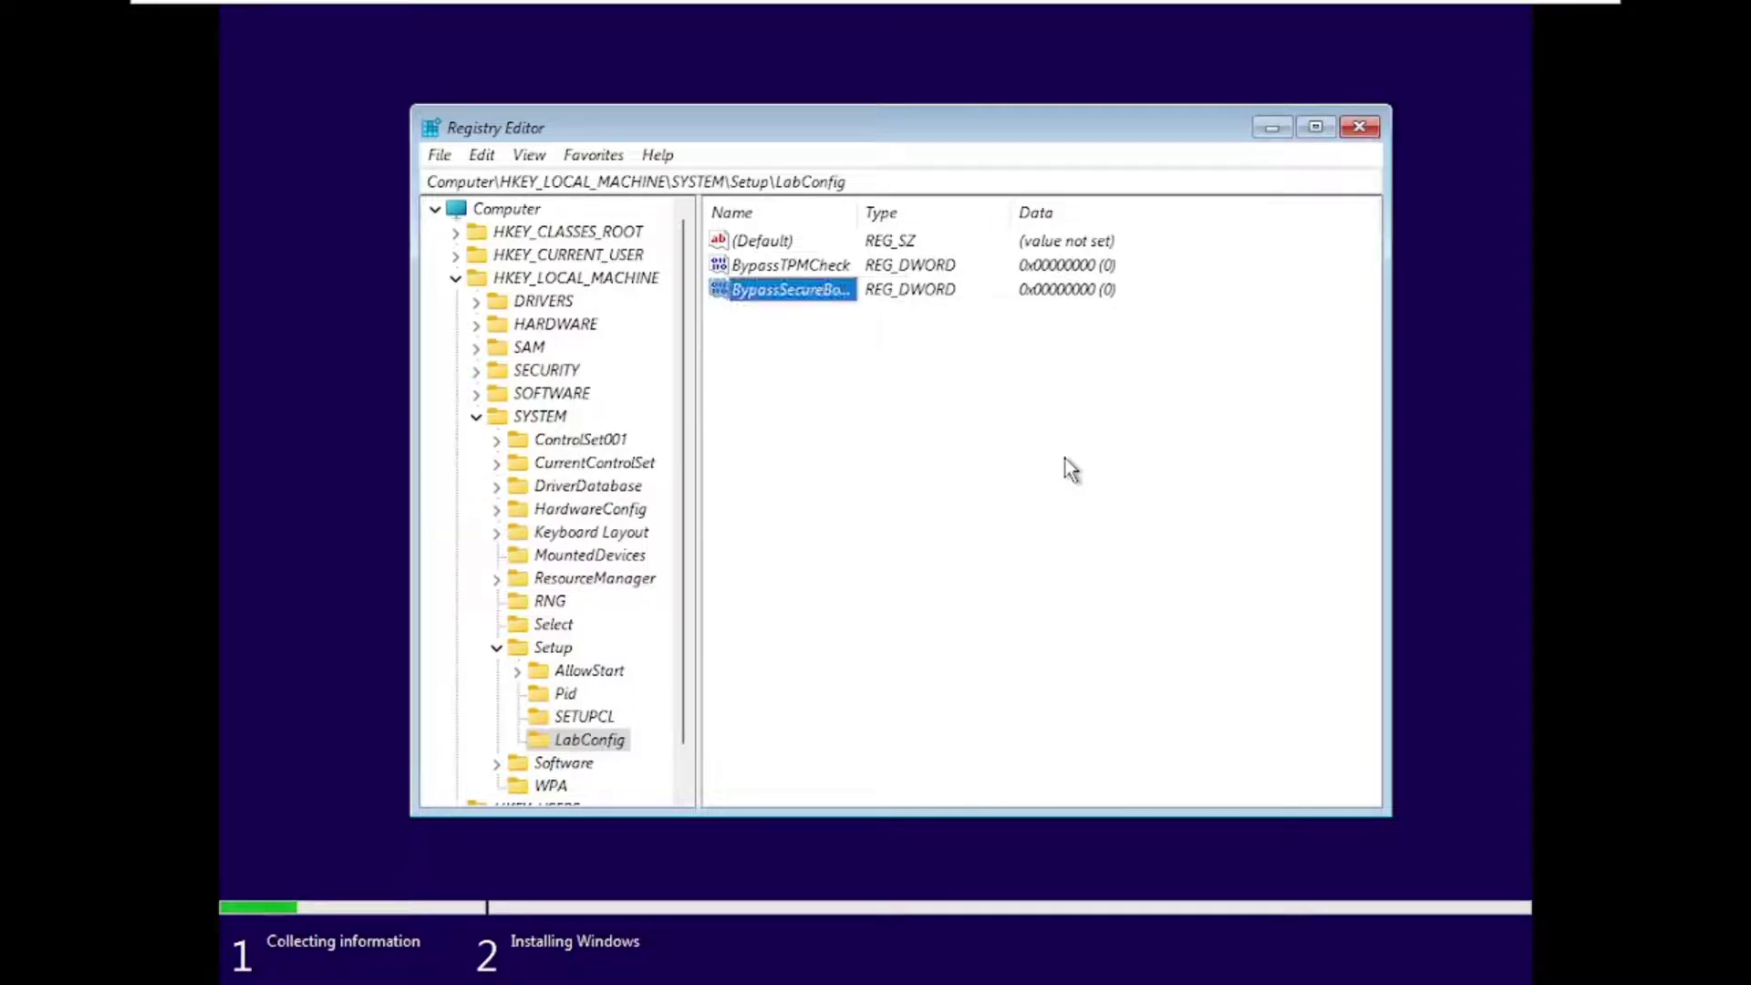
Add DWORD (32-bit) values BypassRAMCheck and BypassCPUCheck to LabConfig
{"action": "right_click", "coordinate": [1065, 457]}
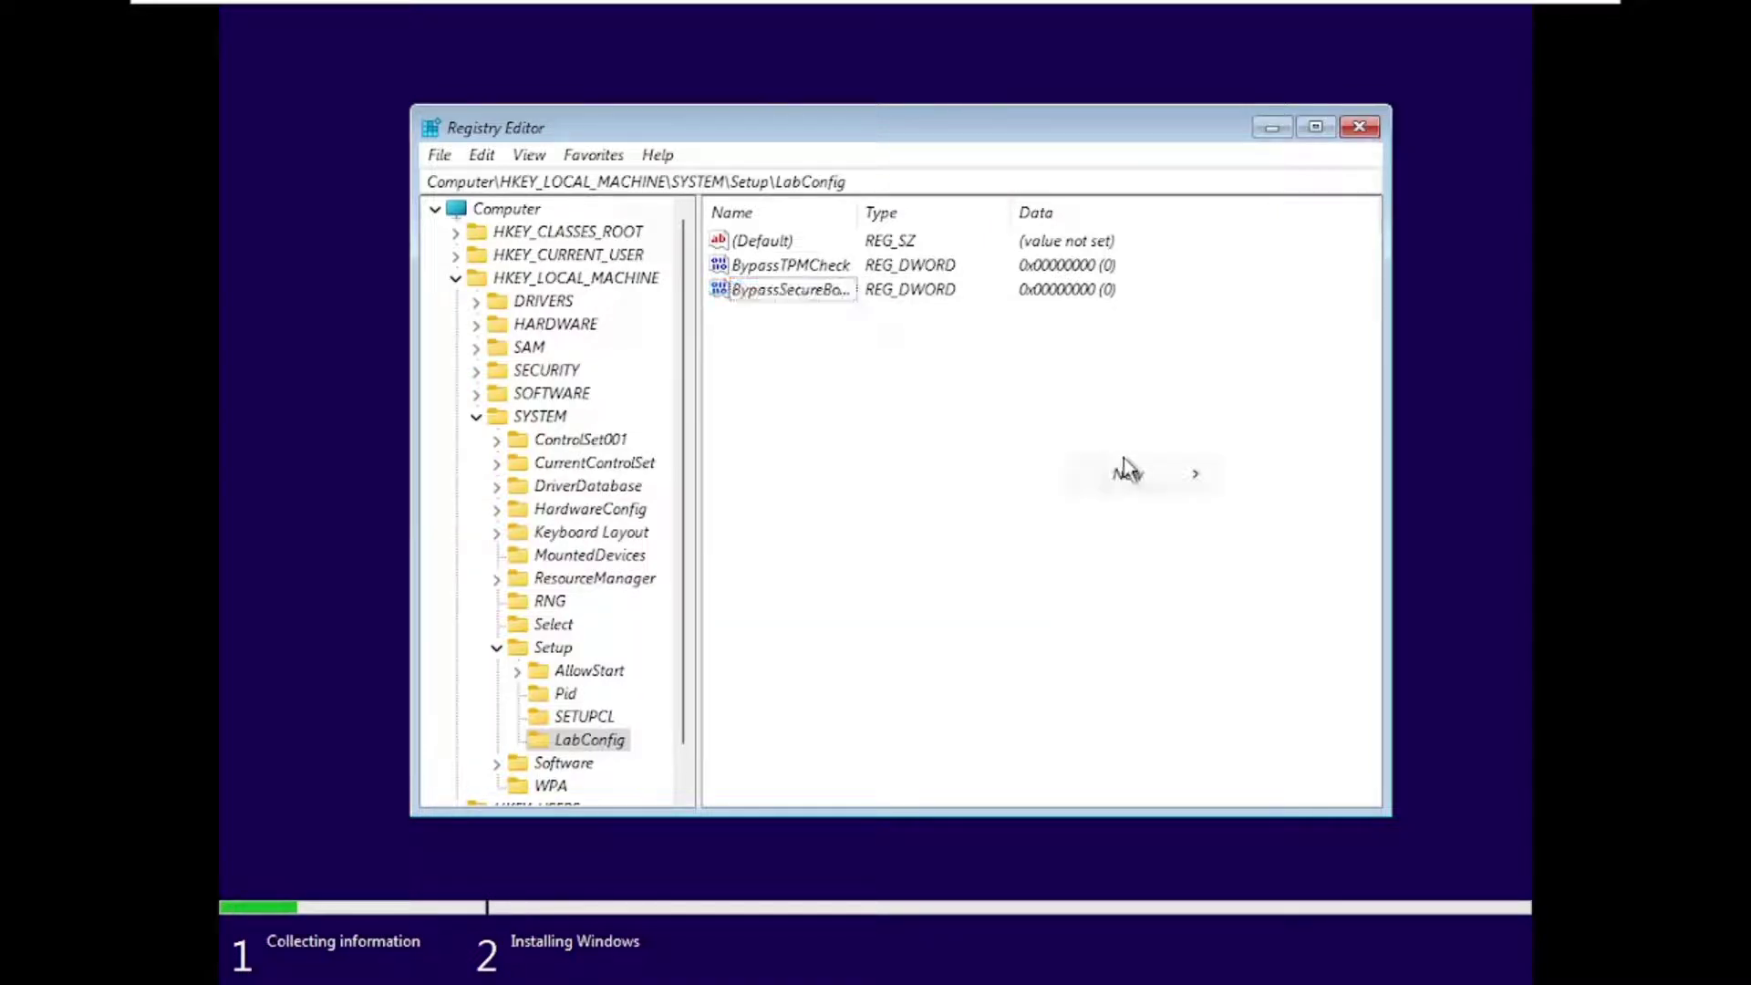
{"action": "mouse_move", "coordinate": [1186, 475]}
{"action": "left_click", "coordinate": [1302, 573]}
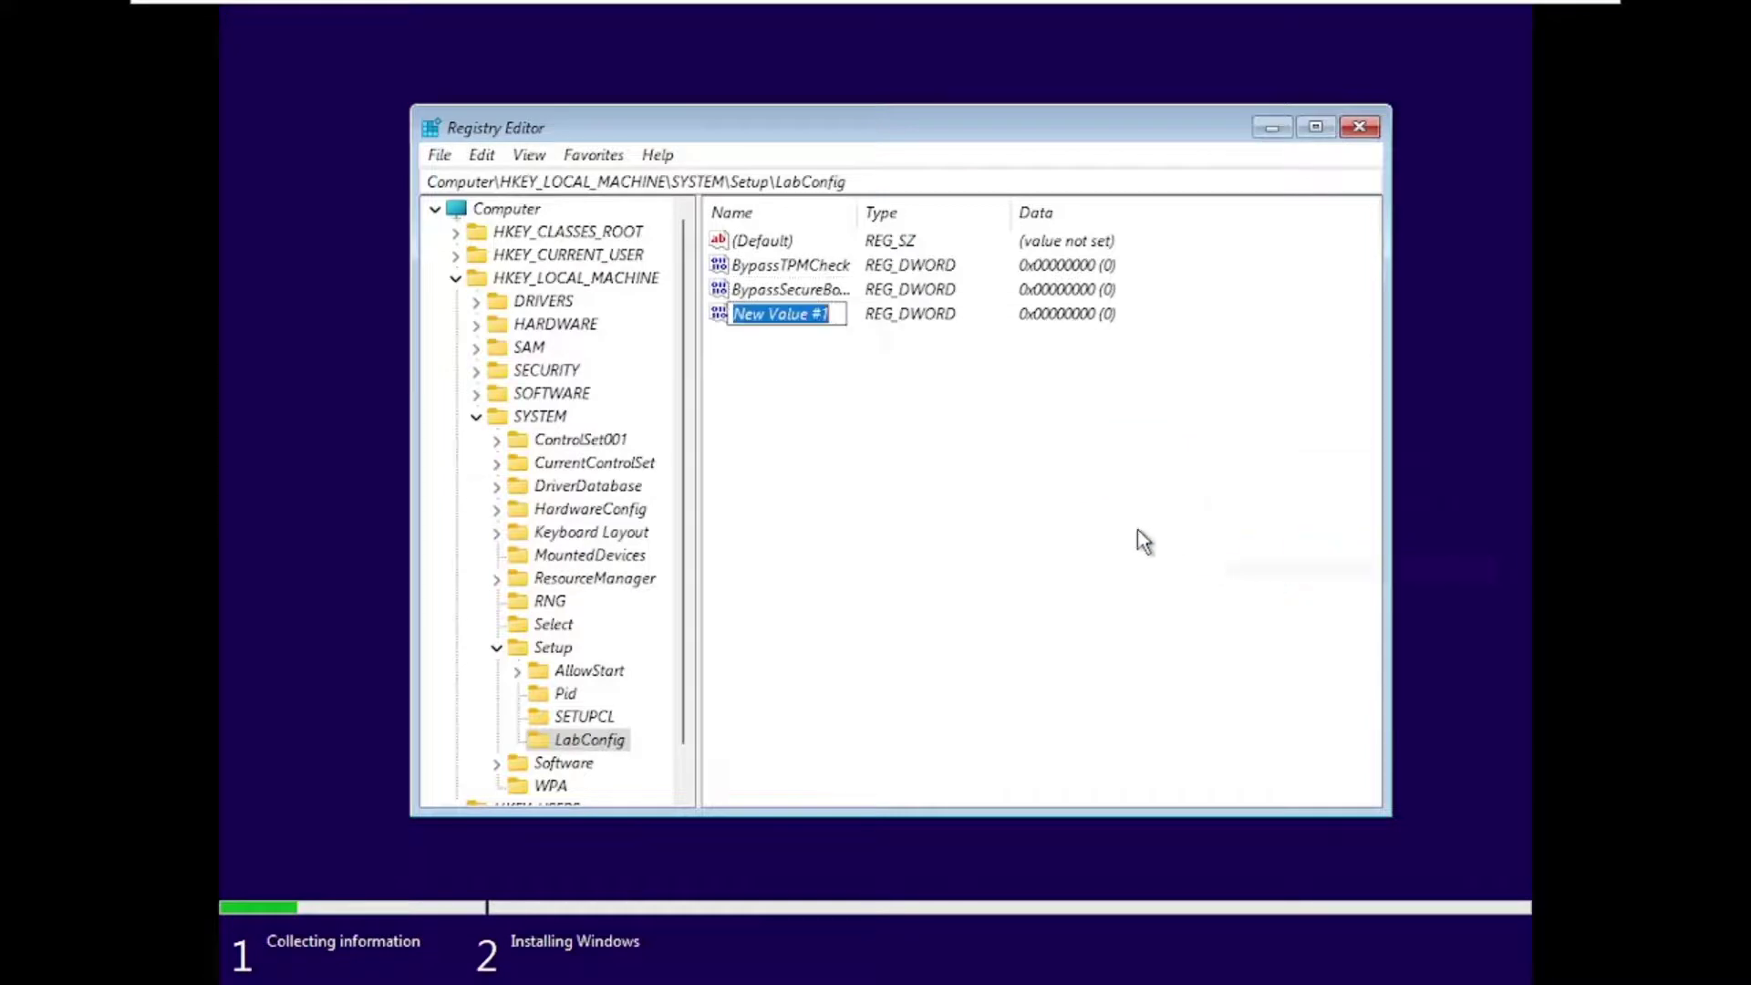
{"action": "type", "text": "Bu"}
{"action": "type", "text": "p"}
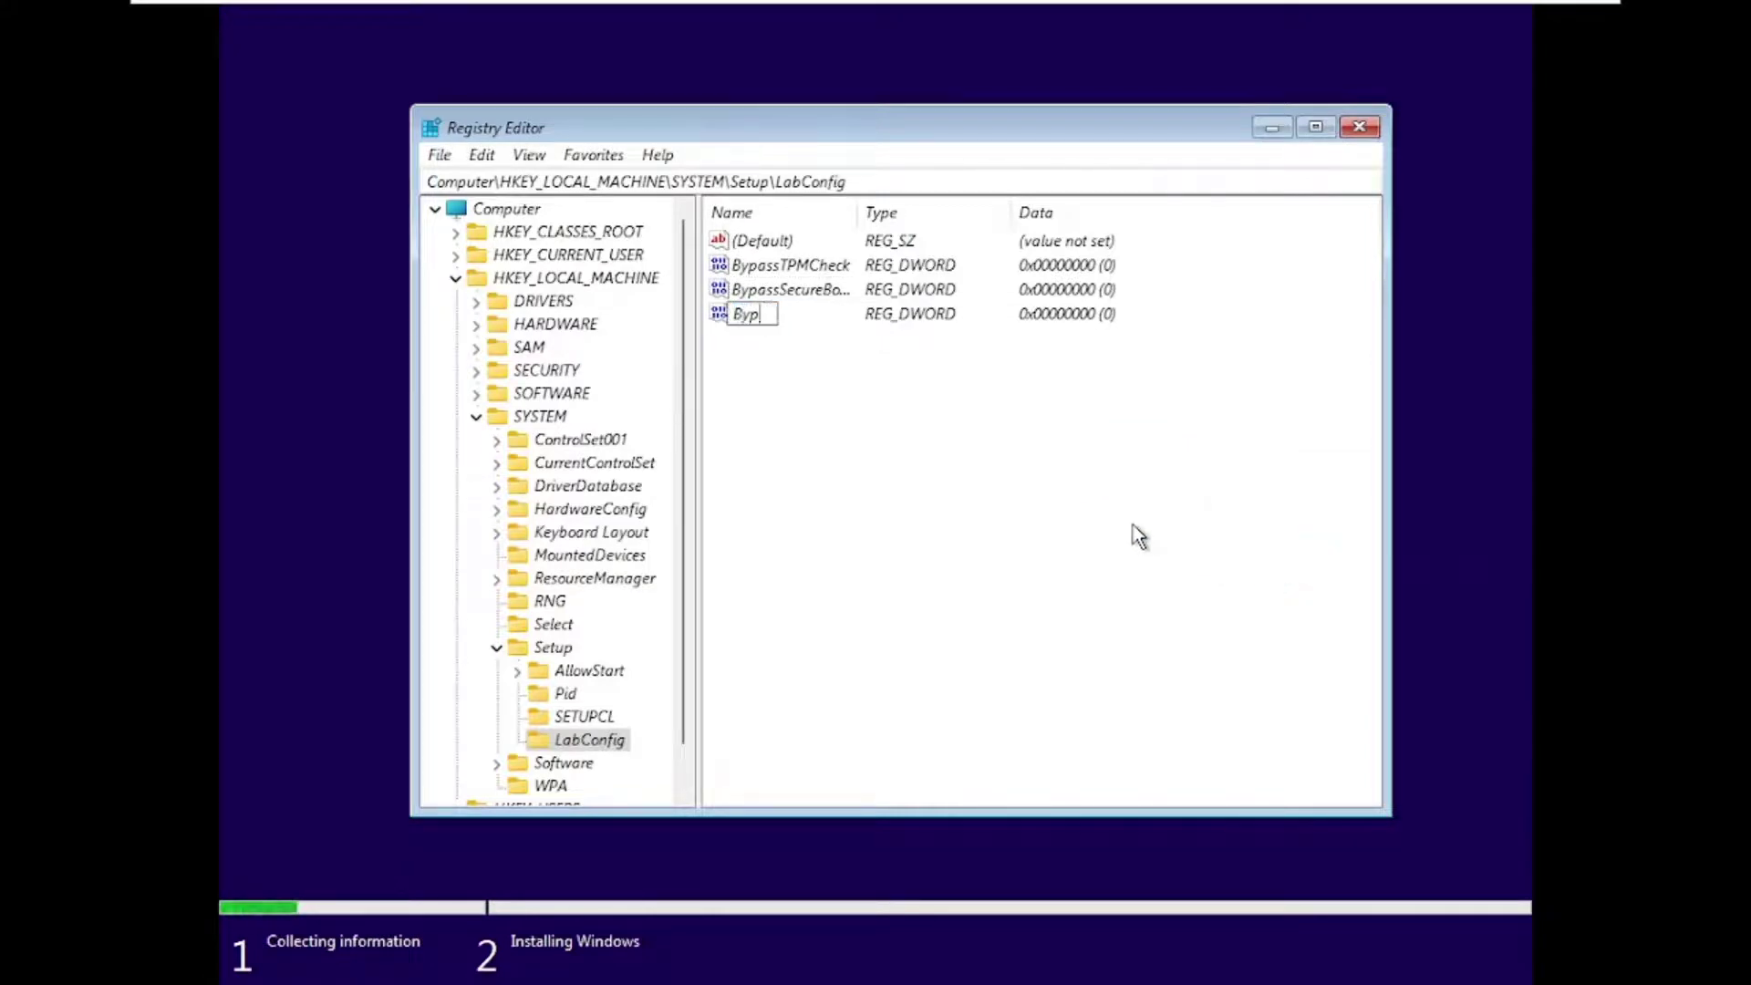
{"action": "type", "text": "assRAMCheck"}
{"action": "key", "text": "Return"}
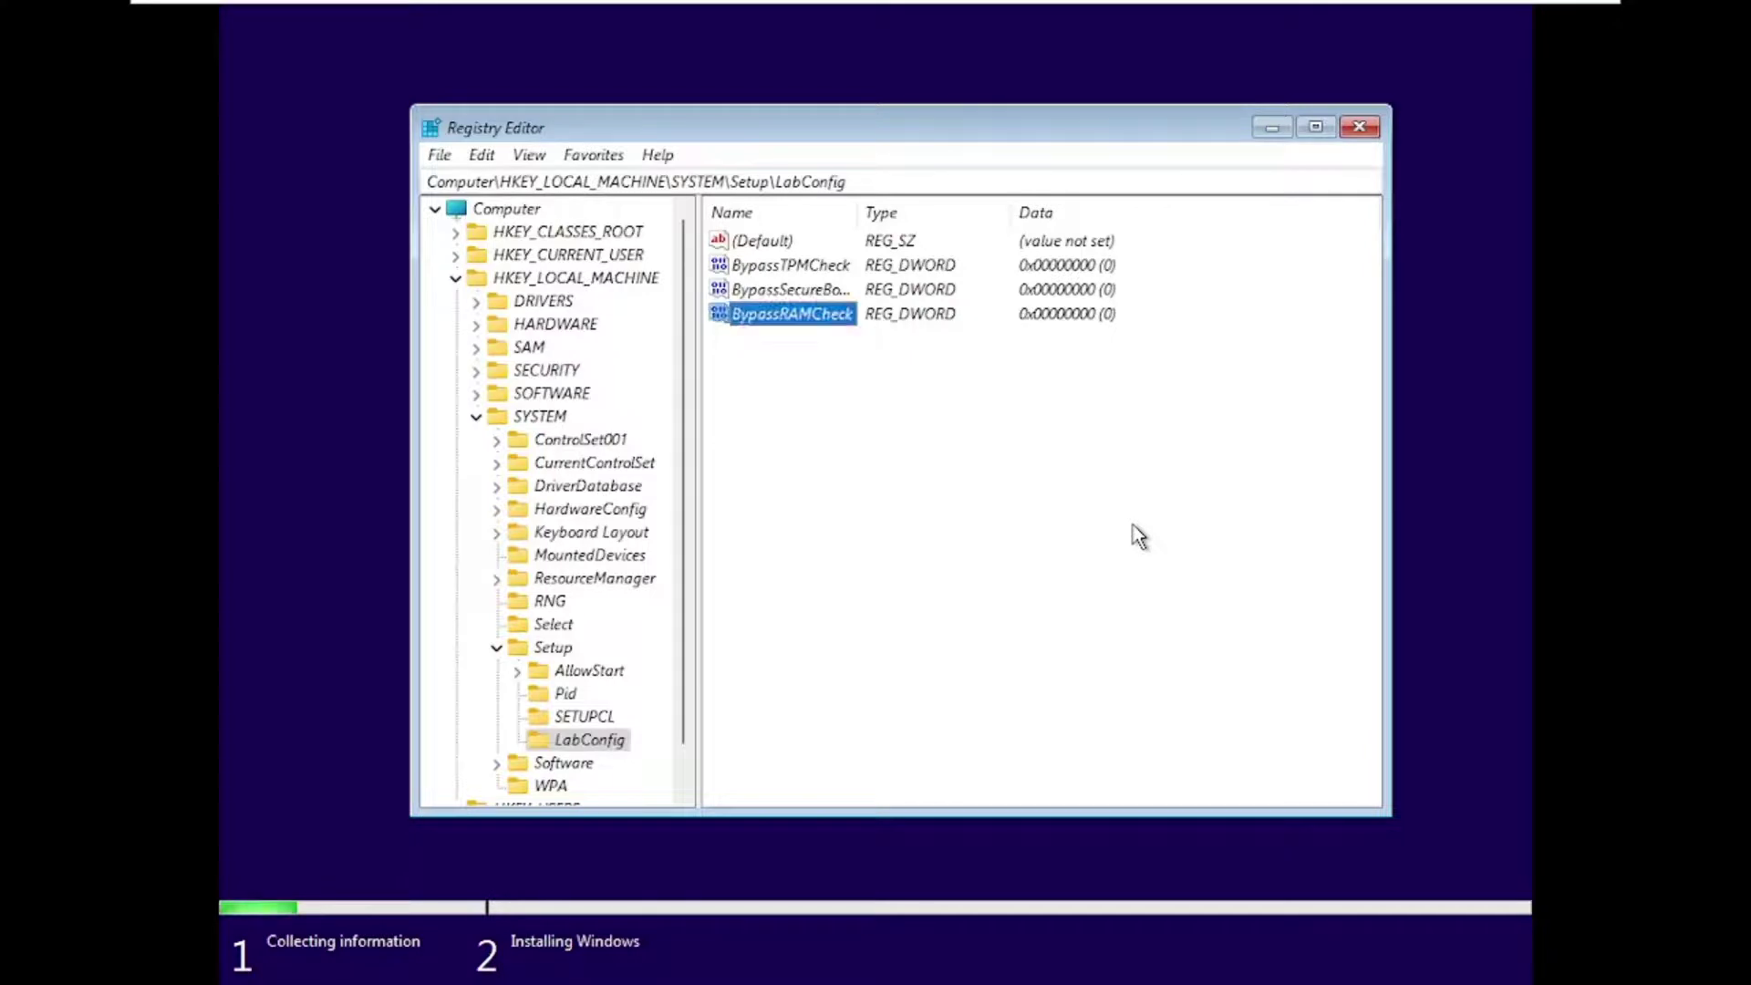
{"action": "right_click", "coordinate": [1139, 534]}
{"action": "mouse_move", "coordinate": [1204, 544]}
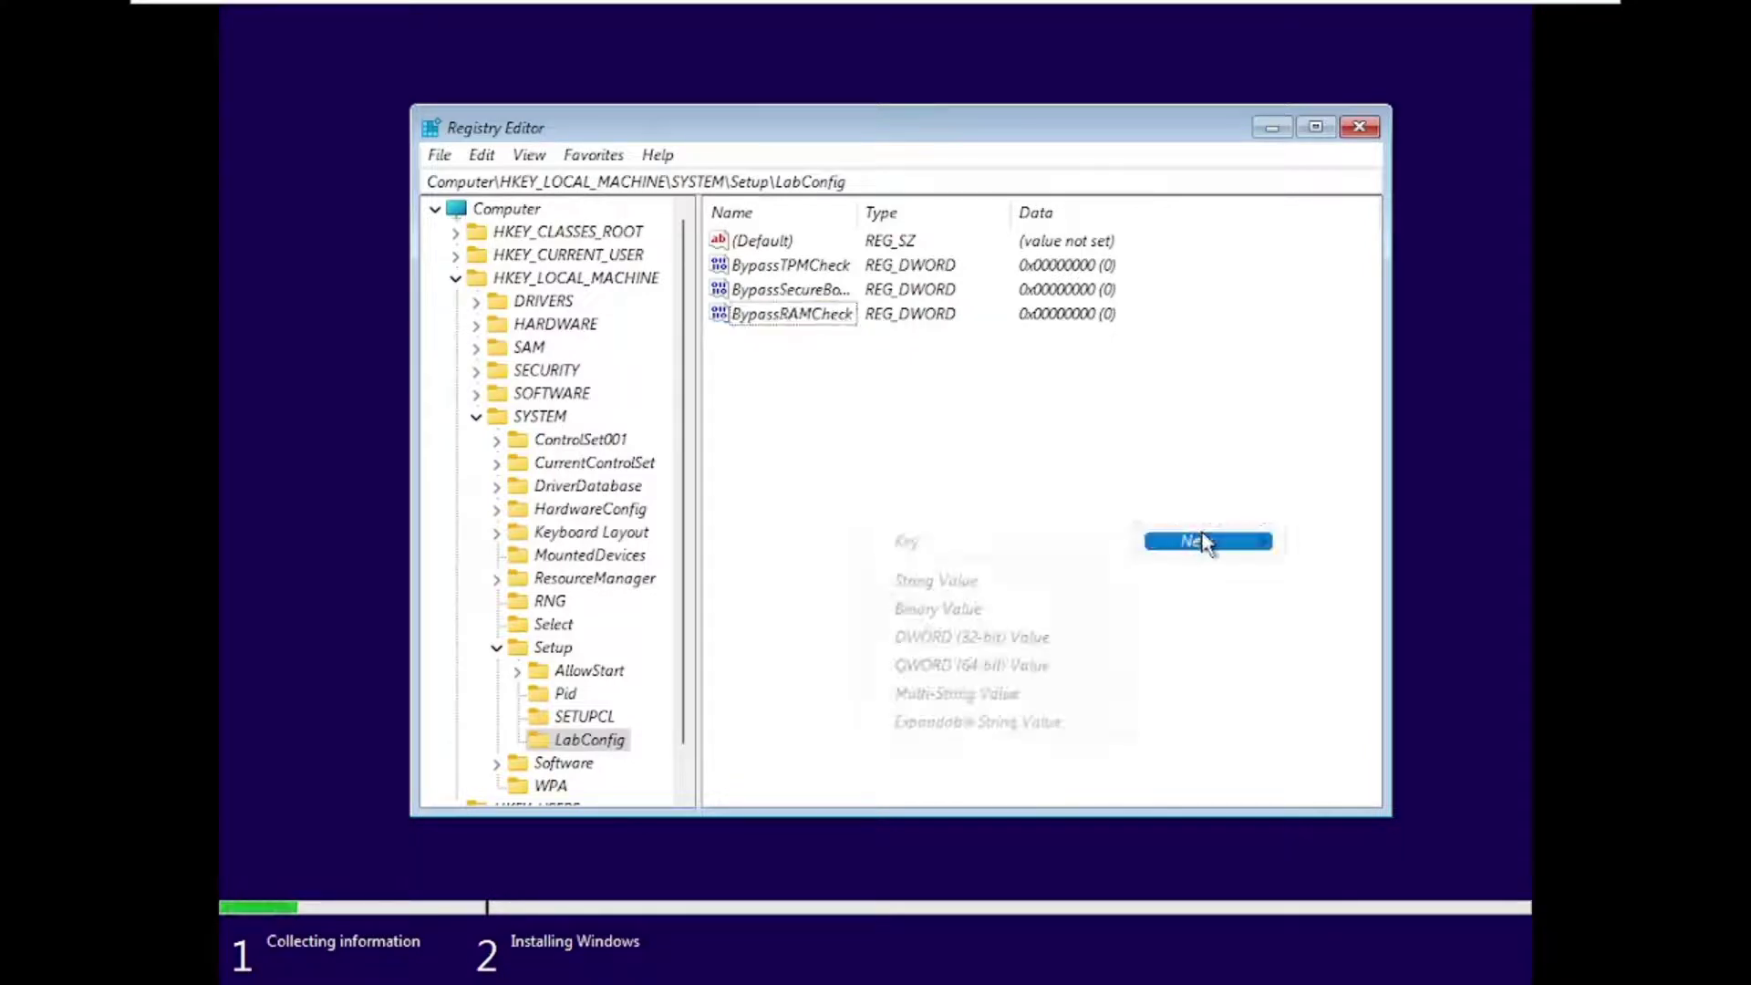
{"action": "left_click", "coordinate": [994, 637]}
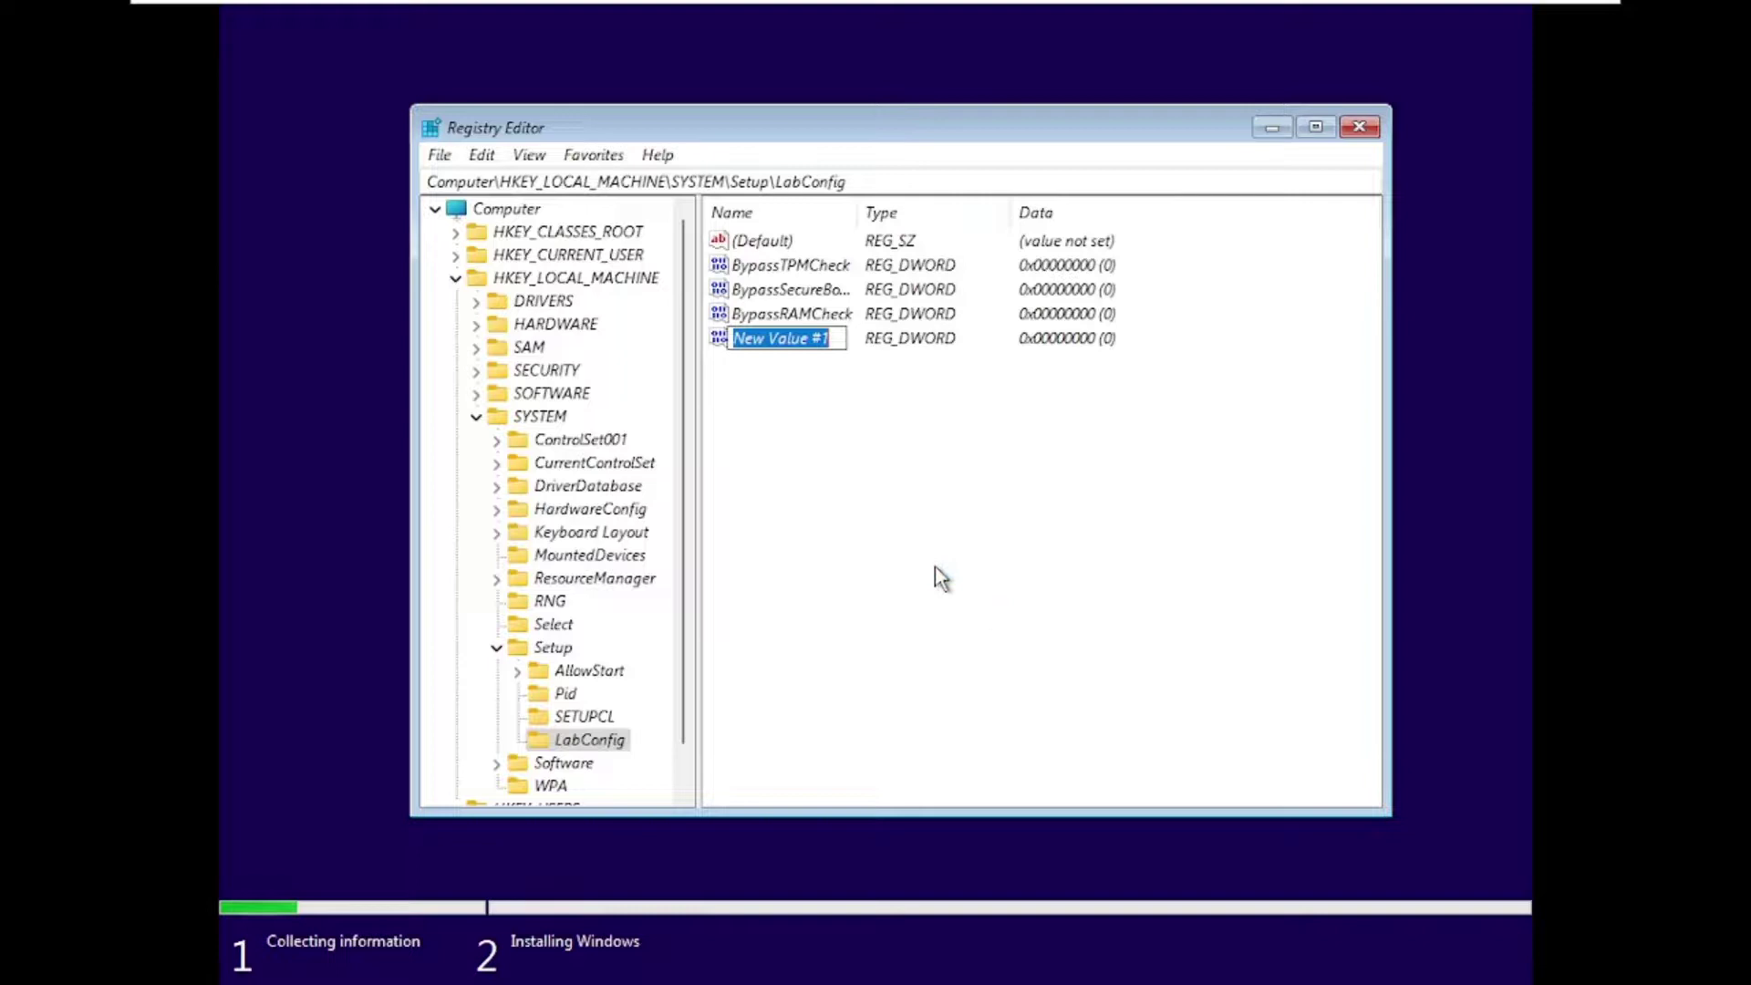
{"action": "type", "text": "Bypass"}
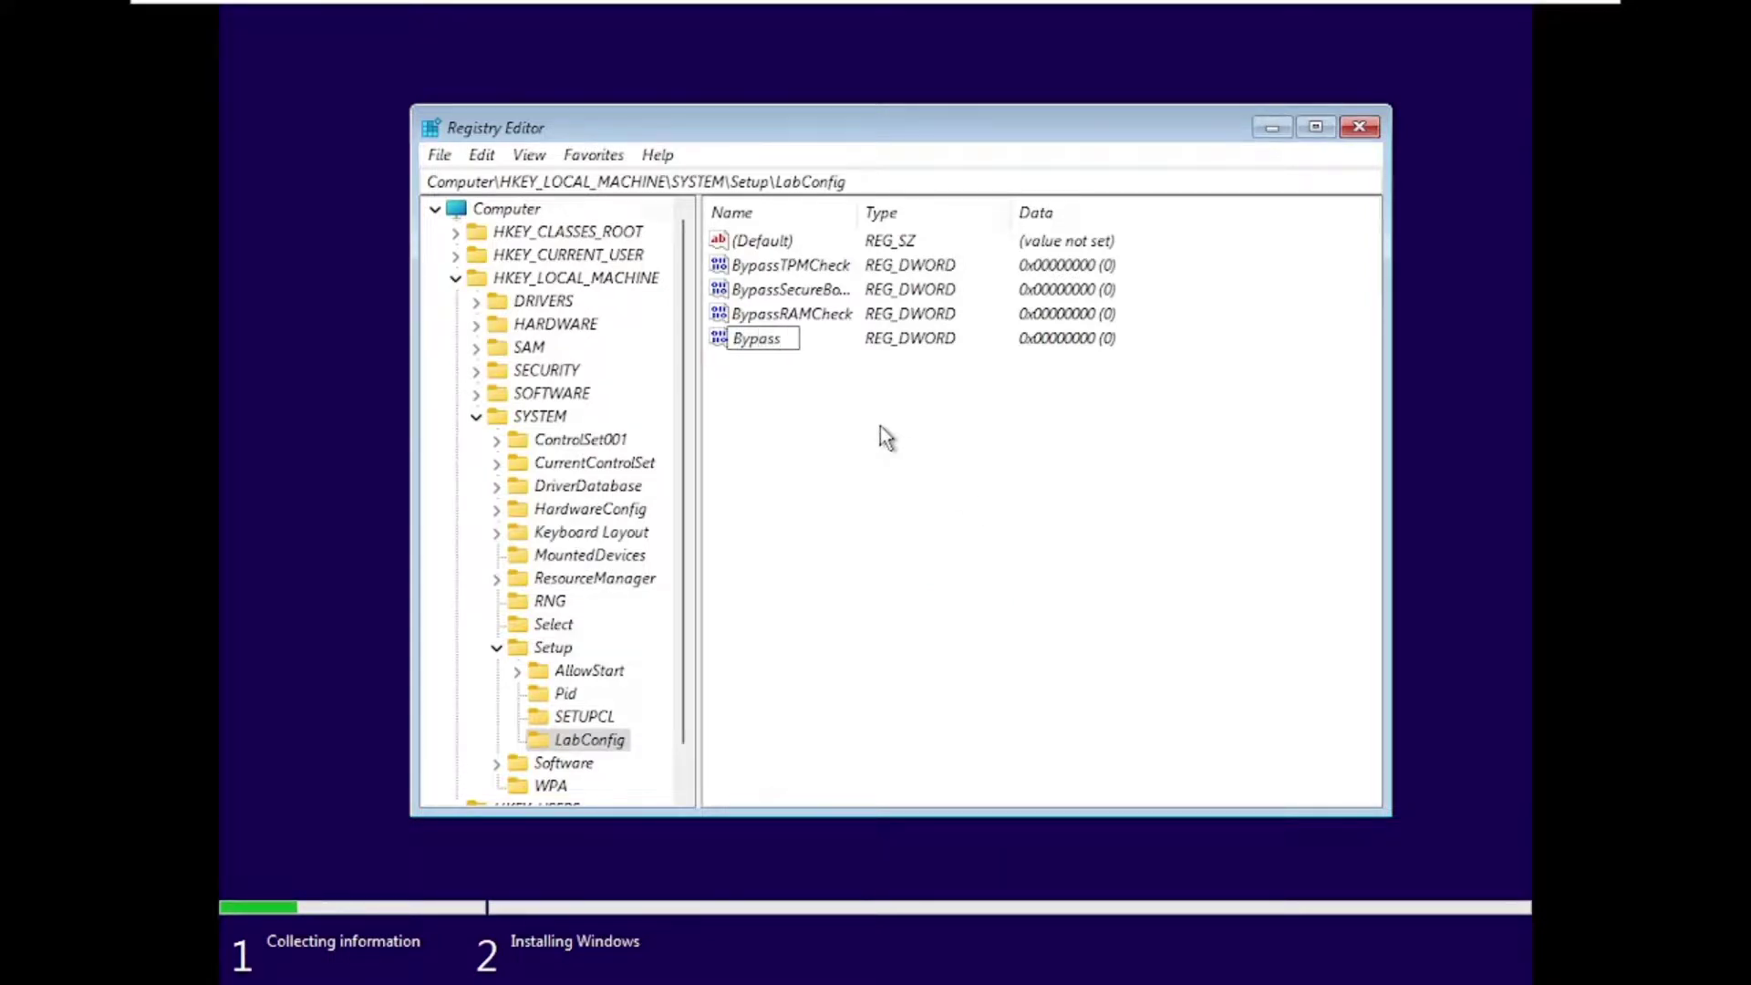
{"action": "type", "text": "CPUCheck"}
{"action": "key", "text": "Return"}
{"action": "left_click", "coordinate": [821, 453]}
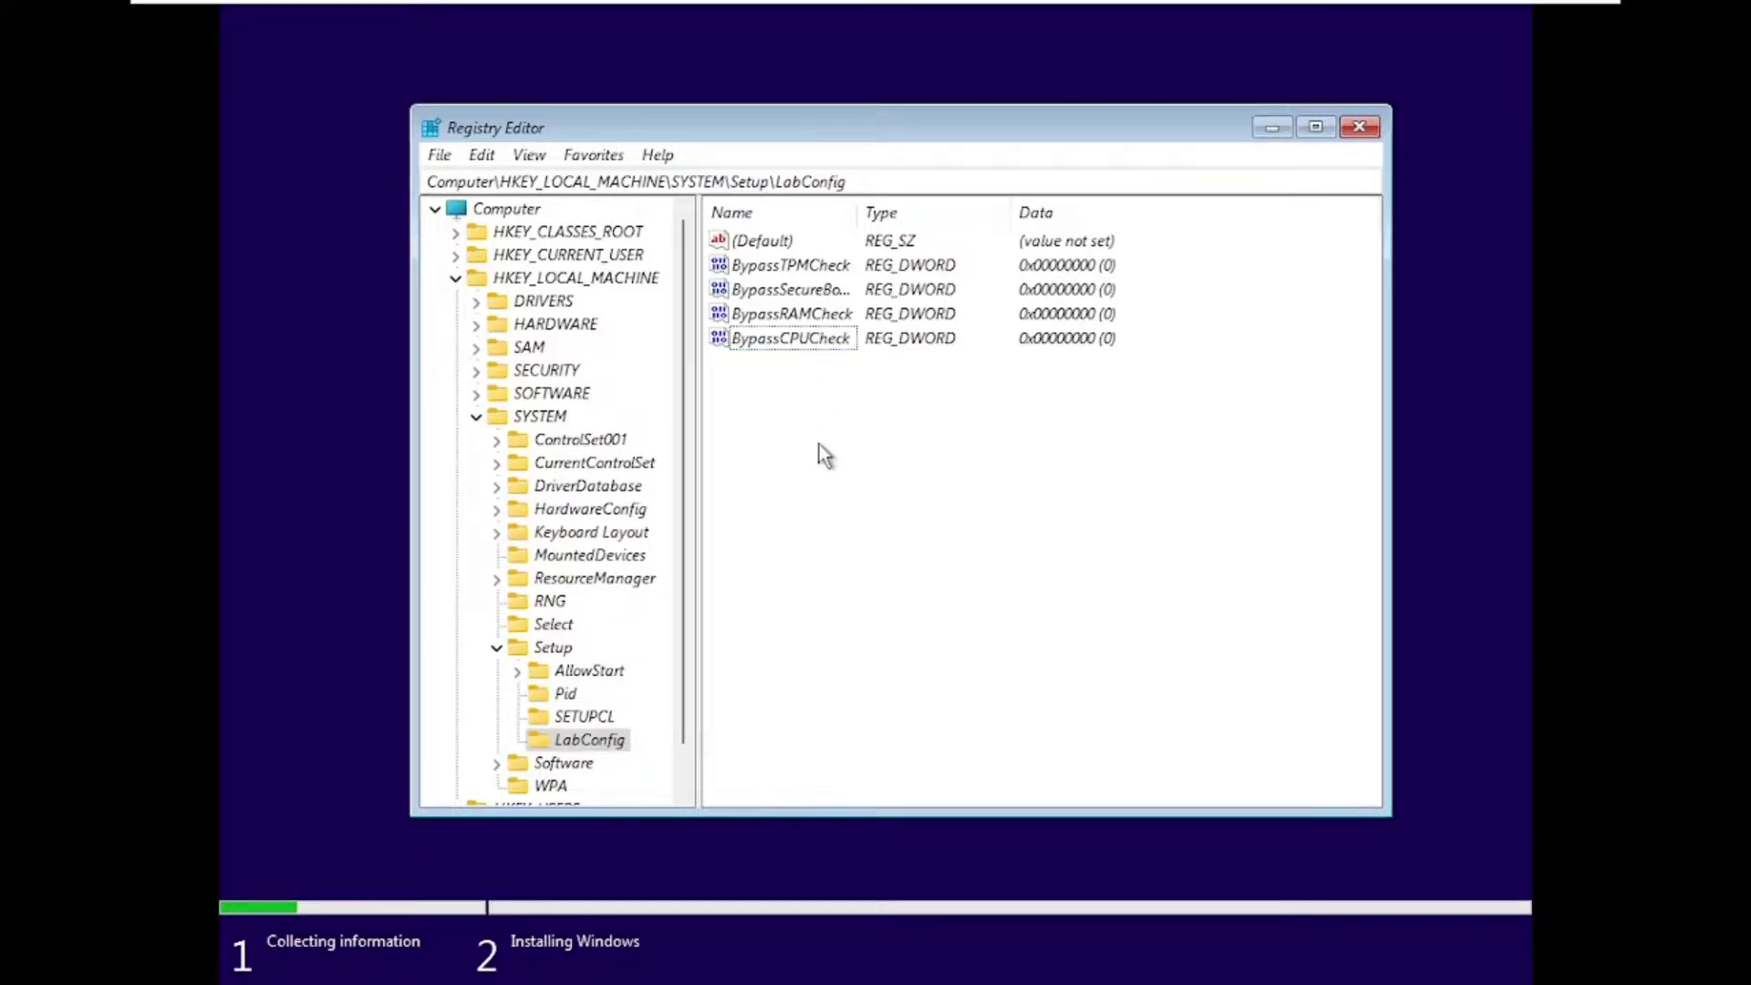
{"action": "left_click_drag", "start_coordinate": [858, 219], "coordinate": [988, 254]}
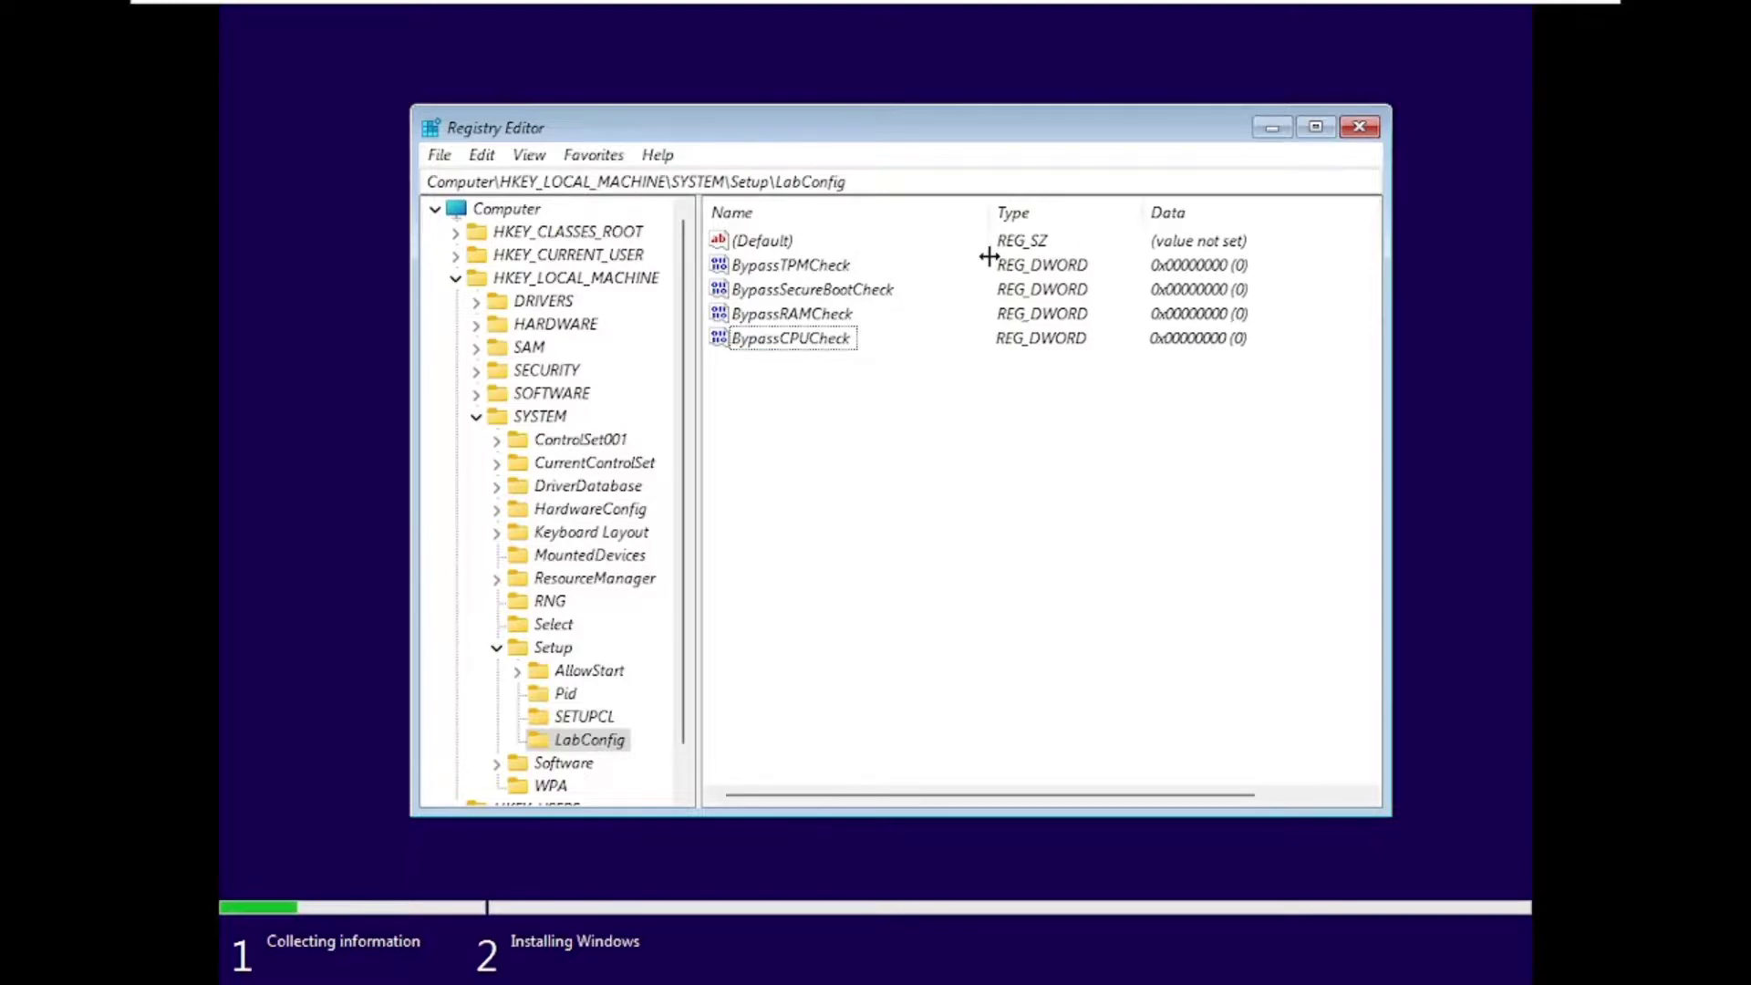
Set BypassTPMCheck and BypassSecureBootCheck value data to 1
{"action": "right_click", "coordinate": [798, 273]}
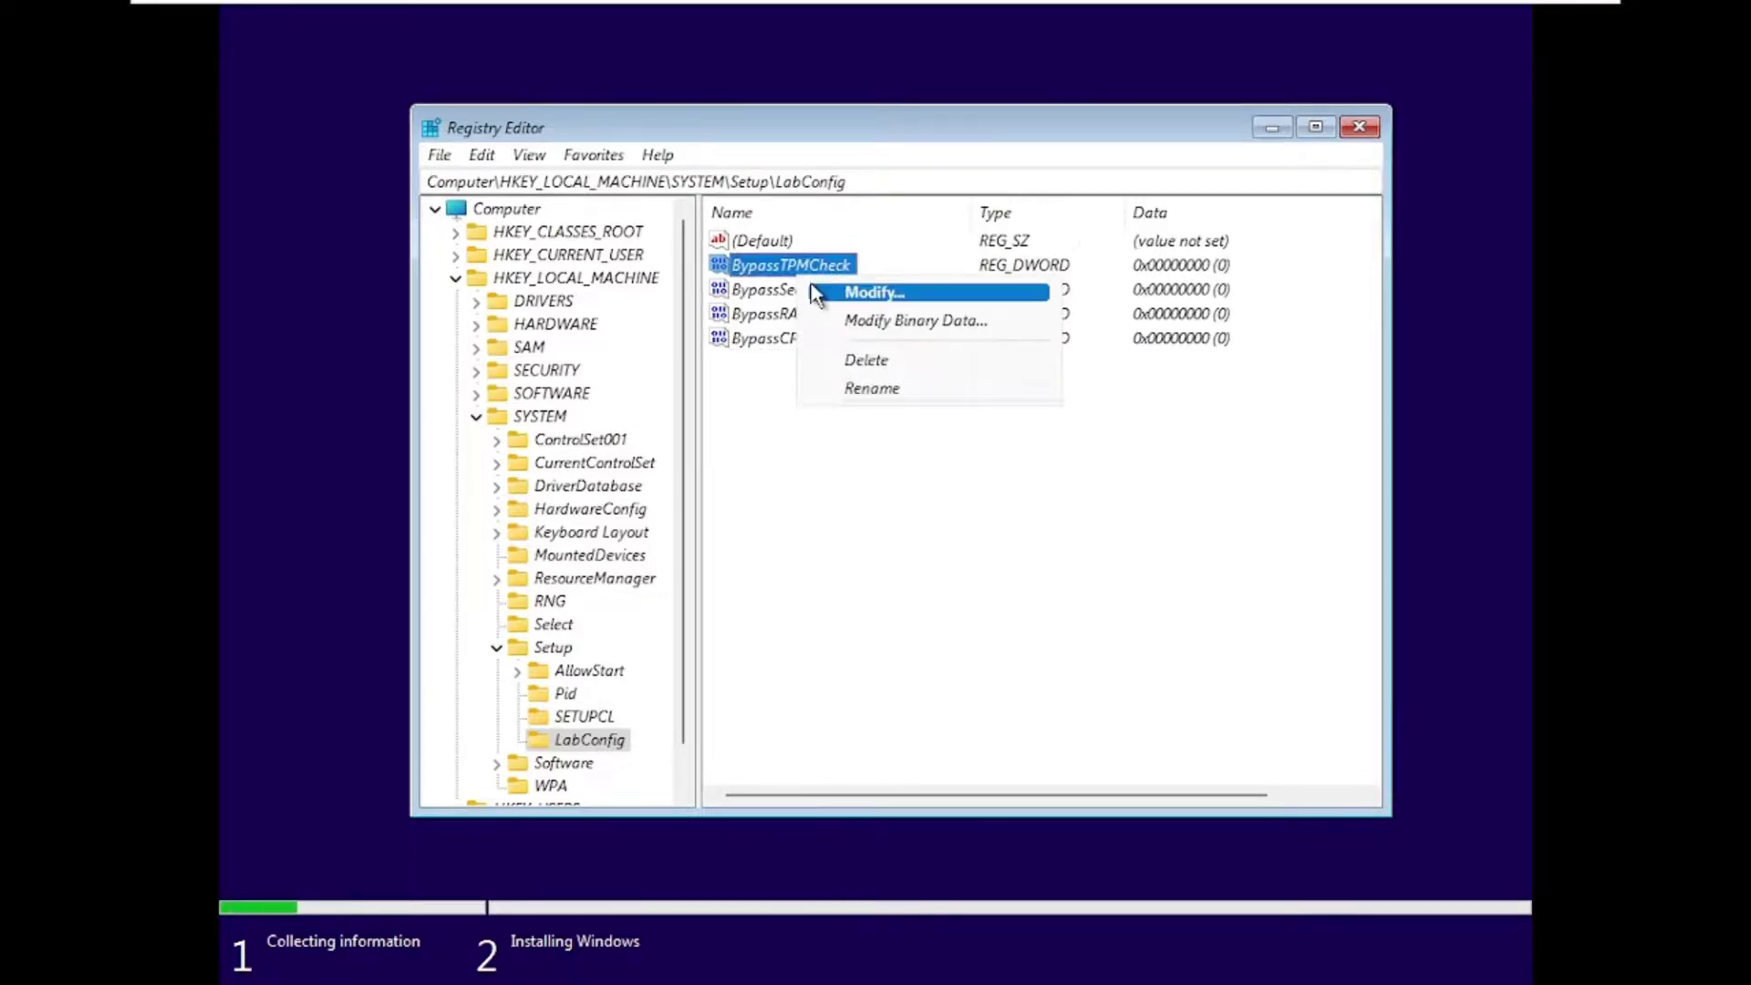
{"action": "left_click", "coordinate": [814, 290]}
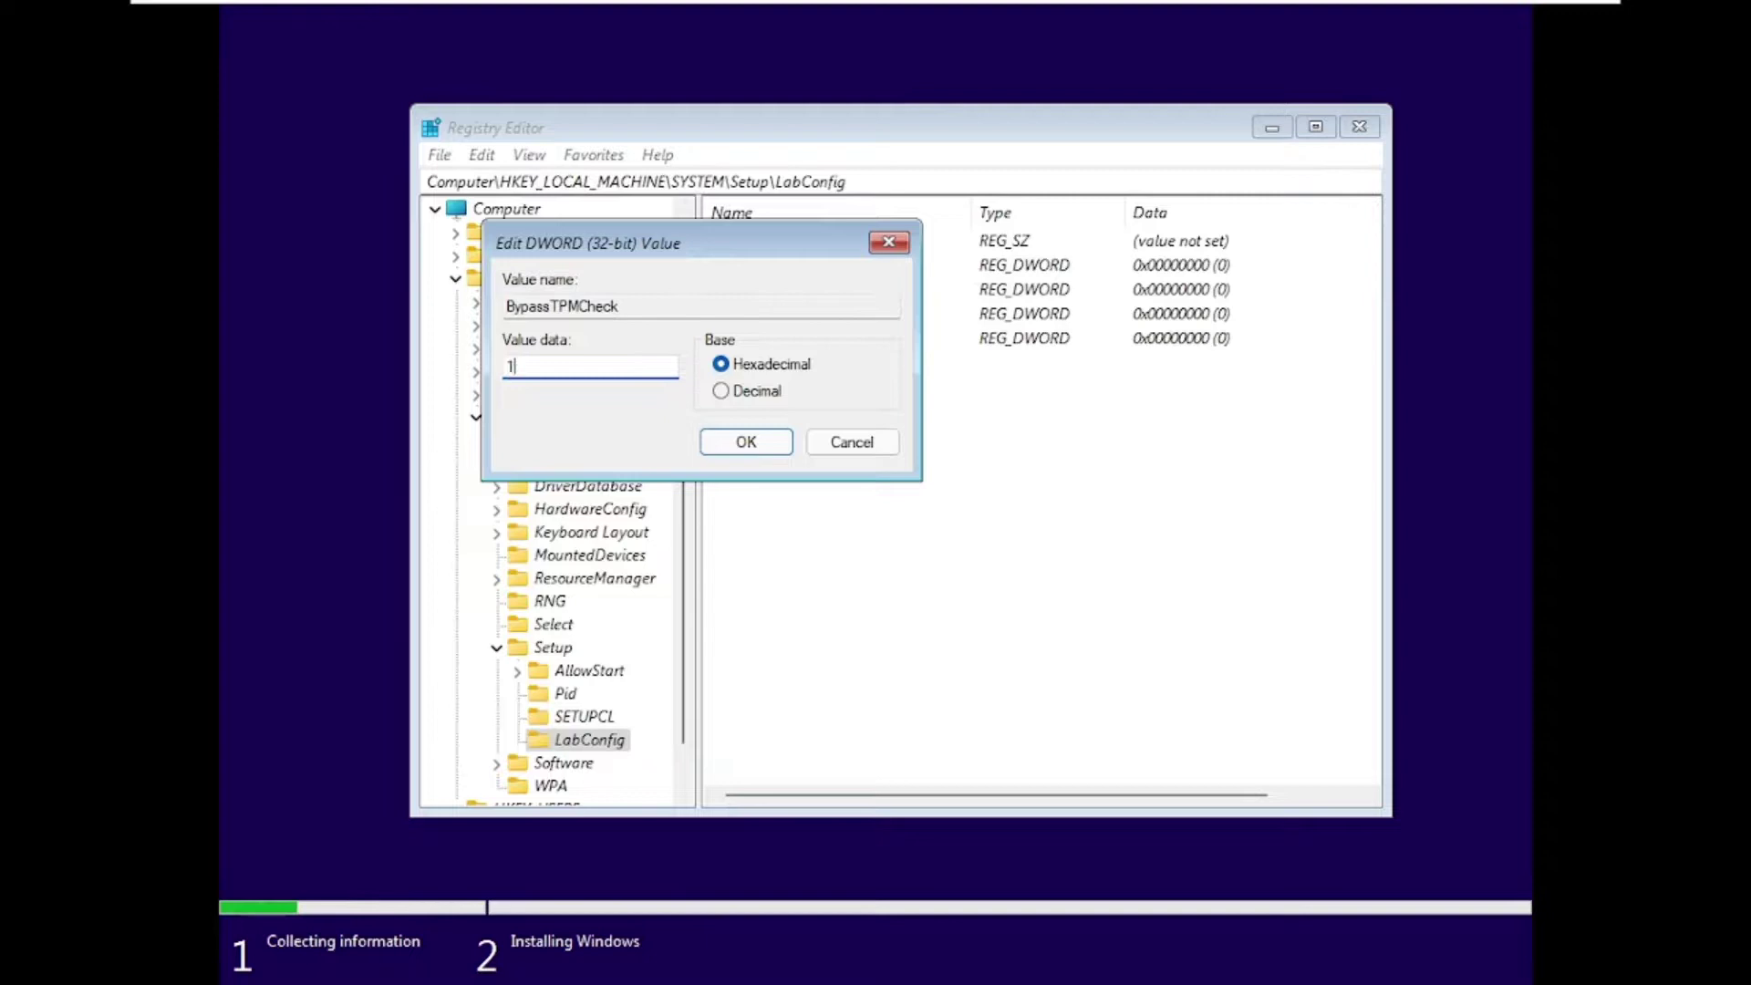
{"action": "left_click", "coordinate": [746, 441]}
{"action": "left_click", "coordinate": [795, 290]}
{"action": "right_click", "coordinate": [803, 301]}
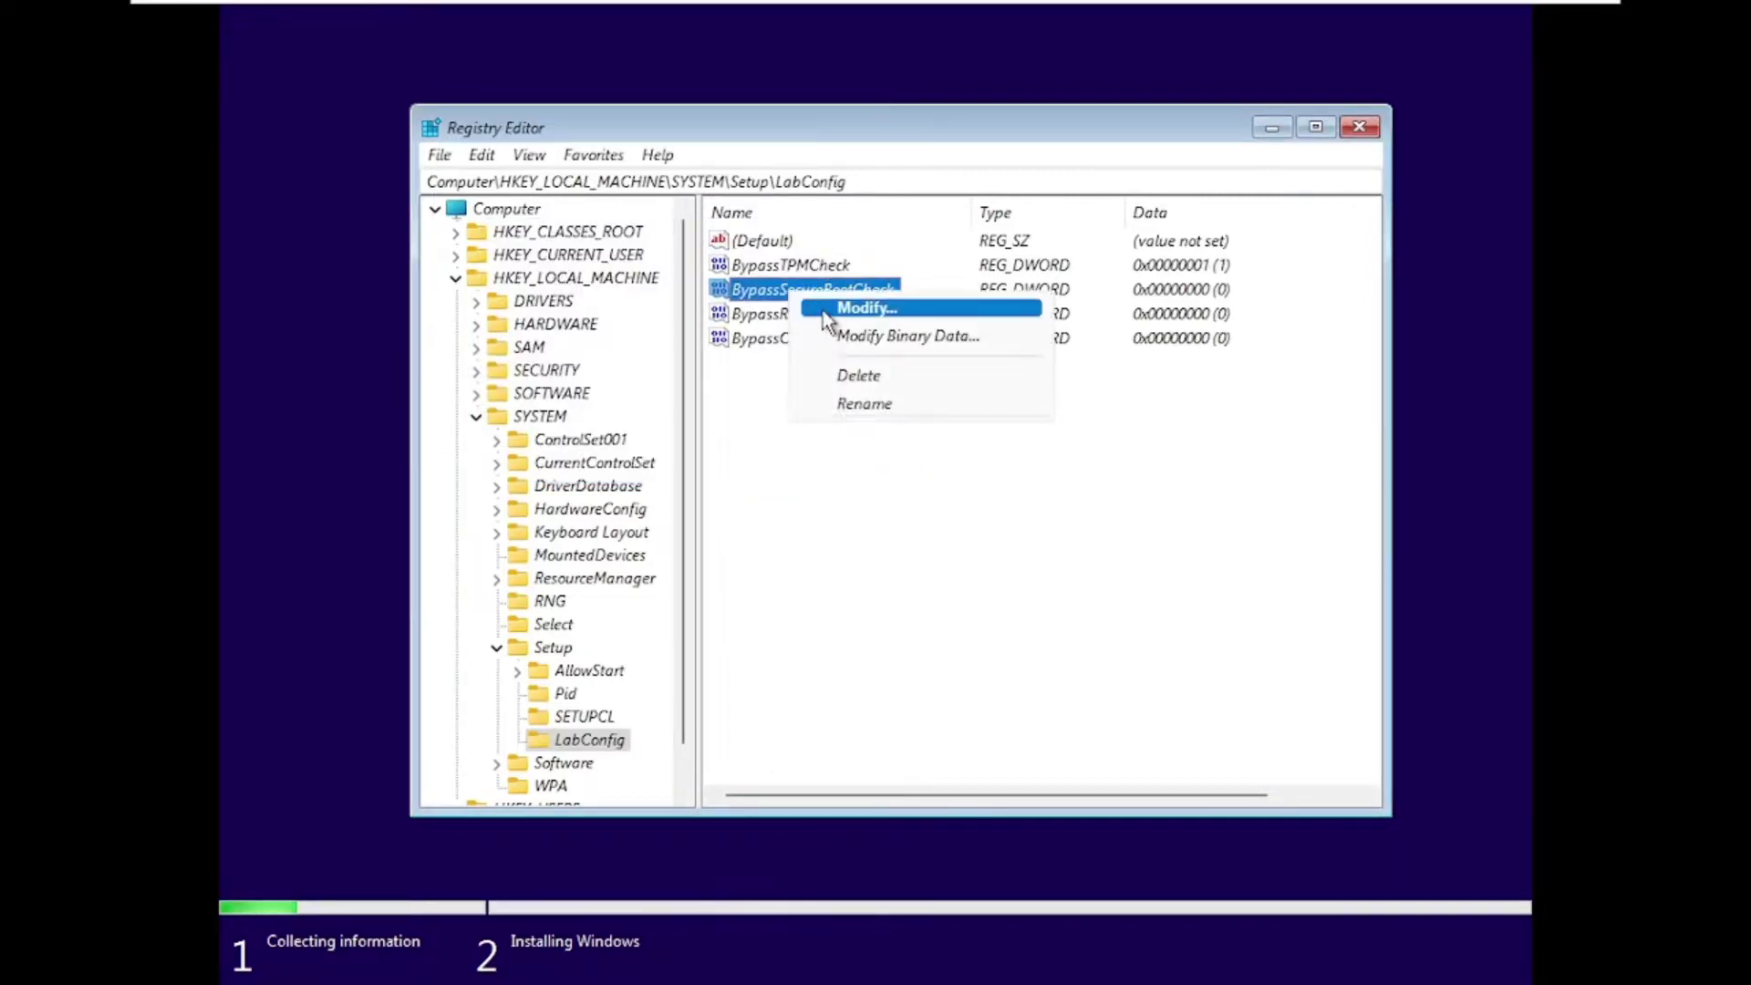
{"action": "left_click", "coordinate": [813, 311]}
{"action": "type", "text": "1"}
{"action": "key", "text": "Return"}
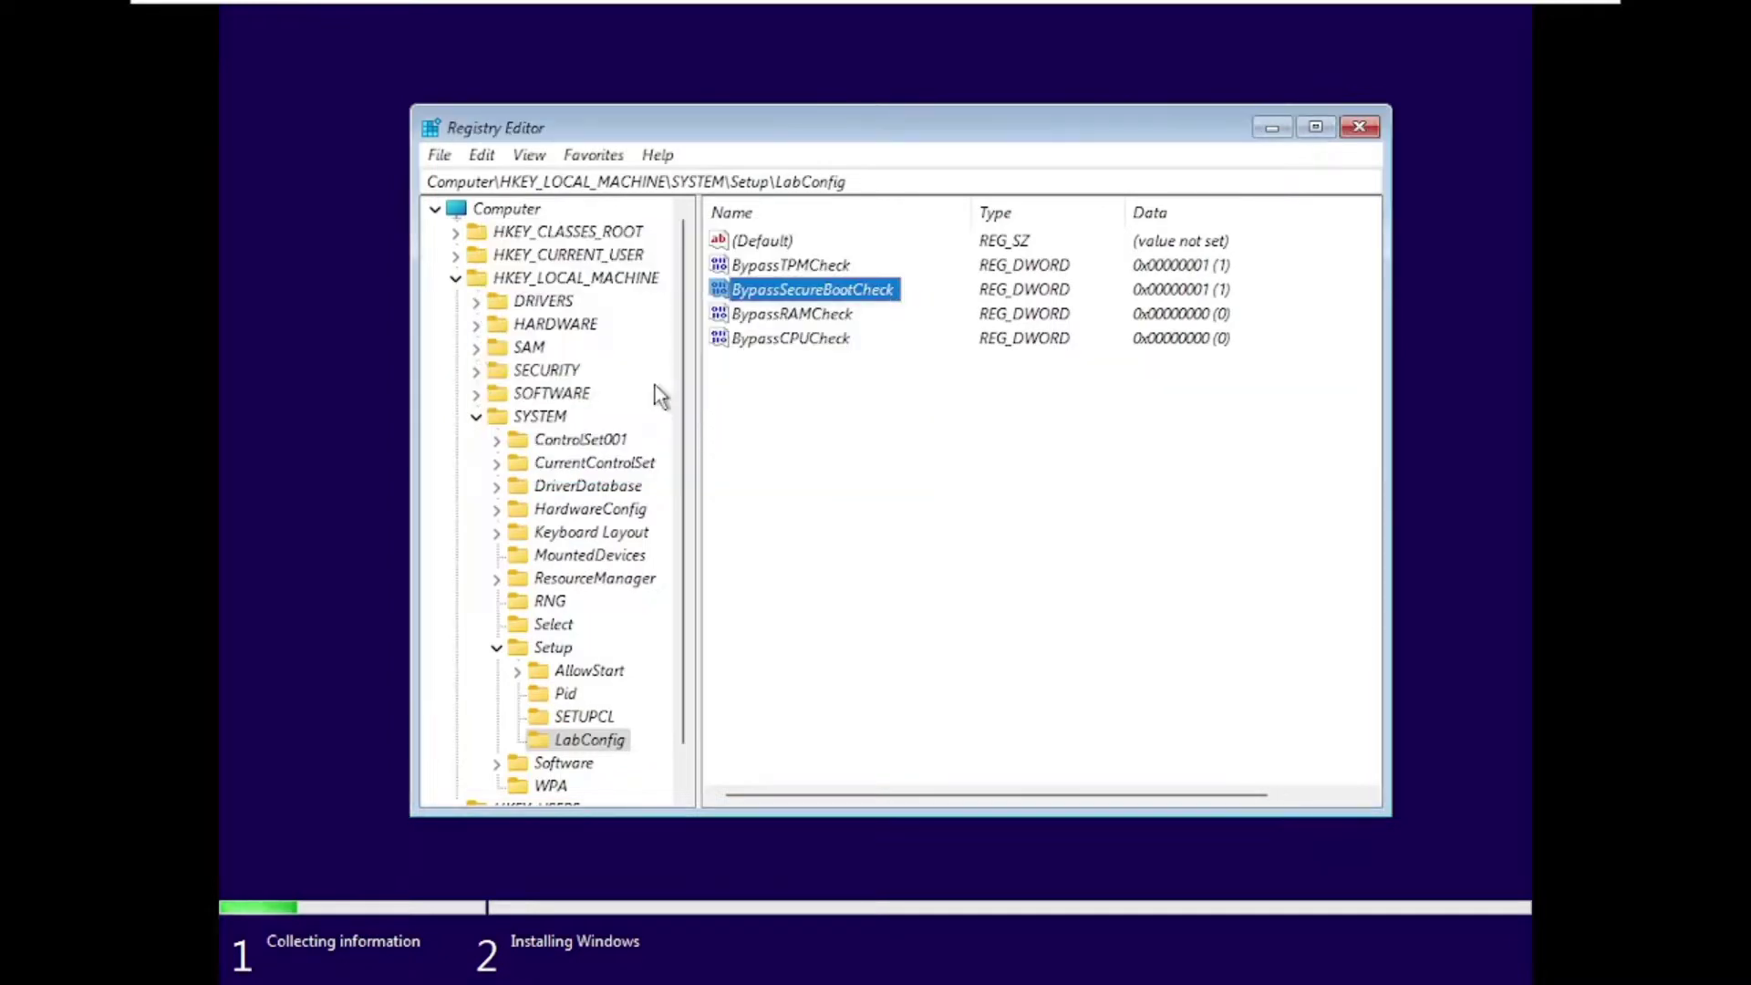
Set BypassRAMCheck and BypassCPUCheck value data to 1
{"action": "left_click", "coordinate": [784, 315]}
{"action": "right_click", "coordinate": [777, 319]}
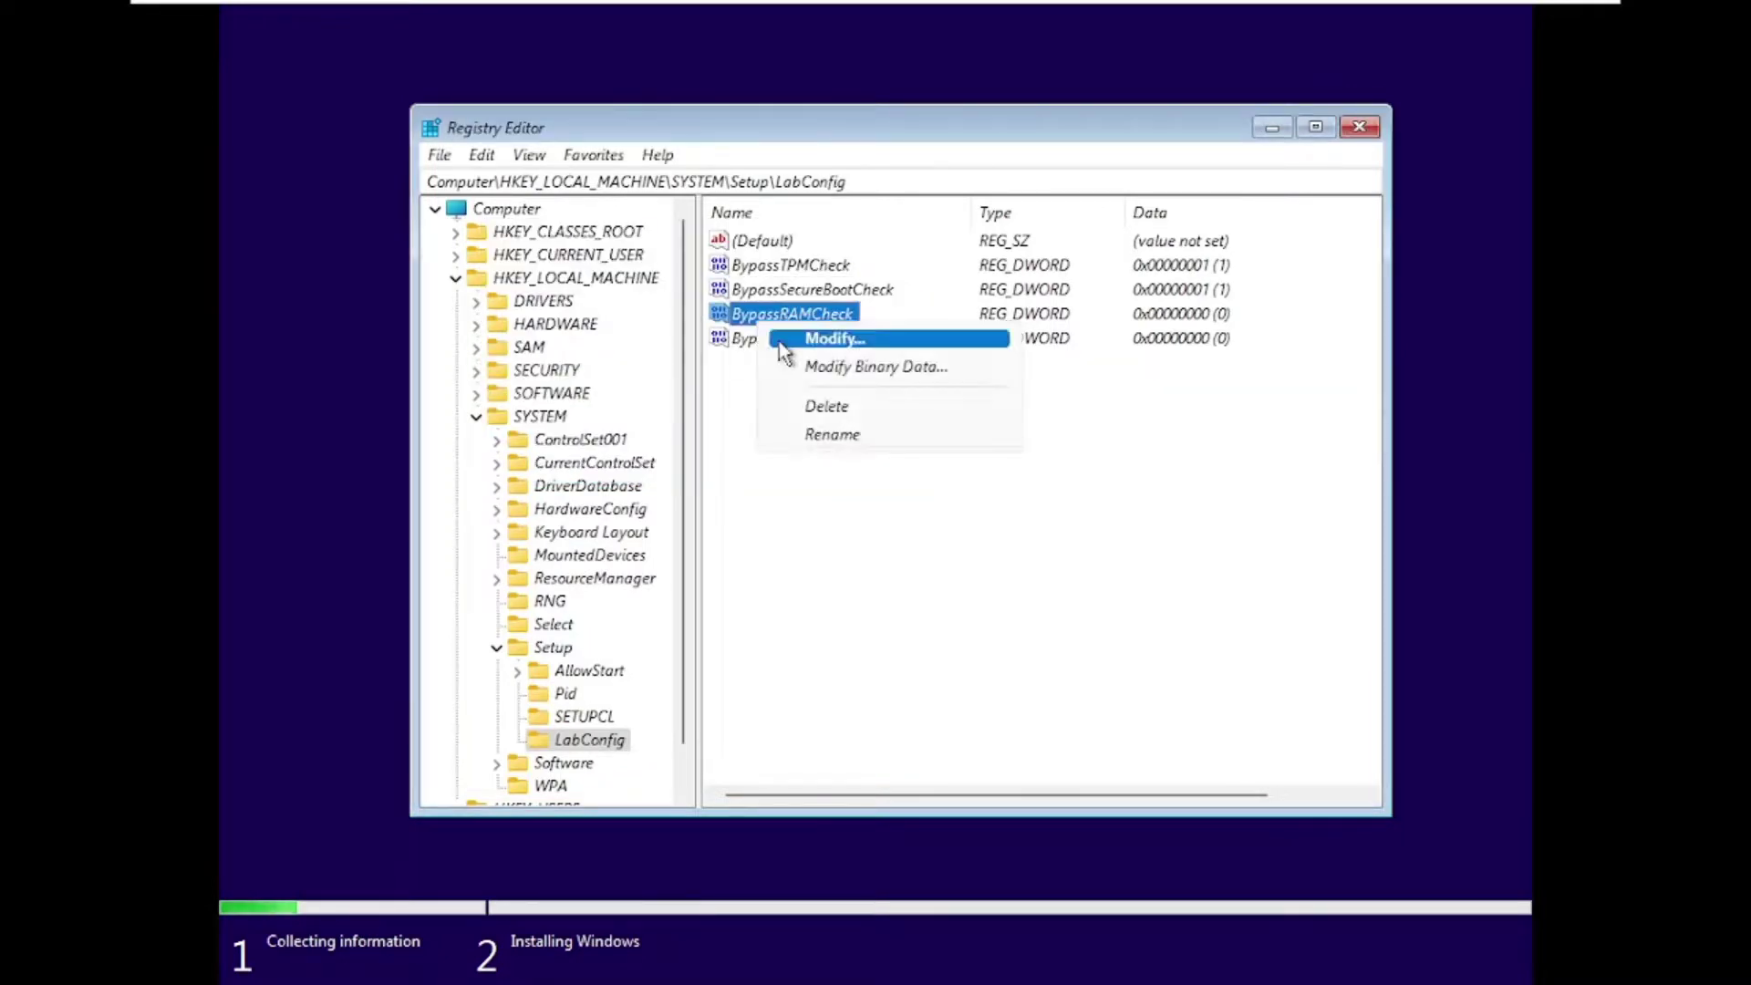
{"action": "left_click", "coordinate": [795, 336]}
{"action": "type", "text": "1"}
{"action": "left_click", "coordinate": [746, 441]}
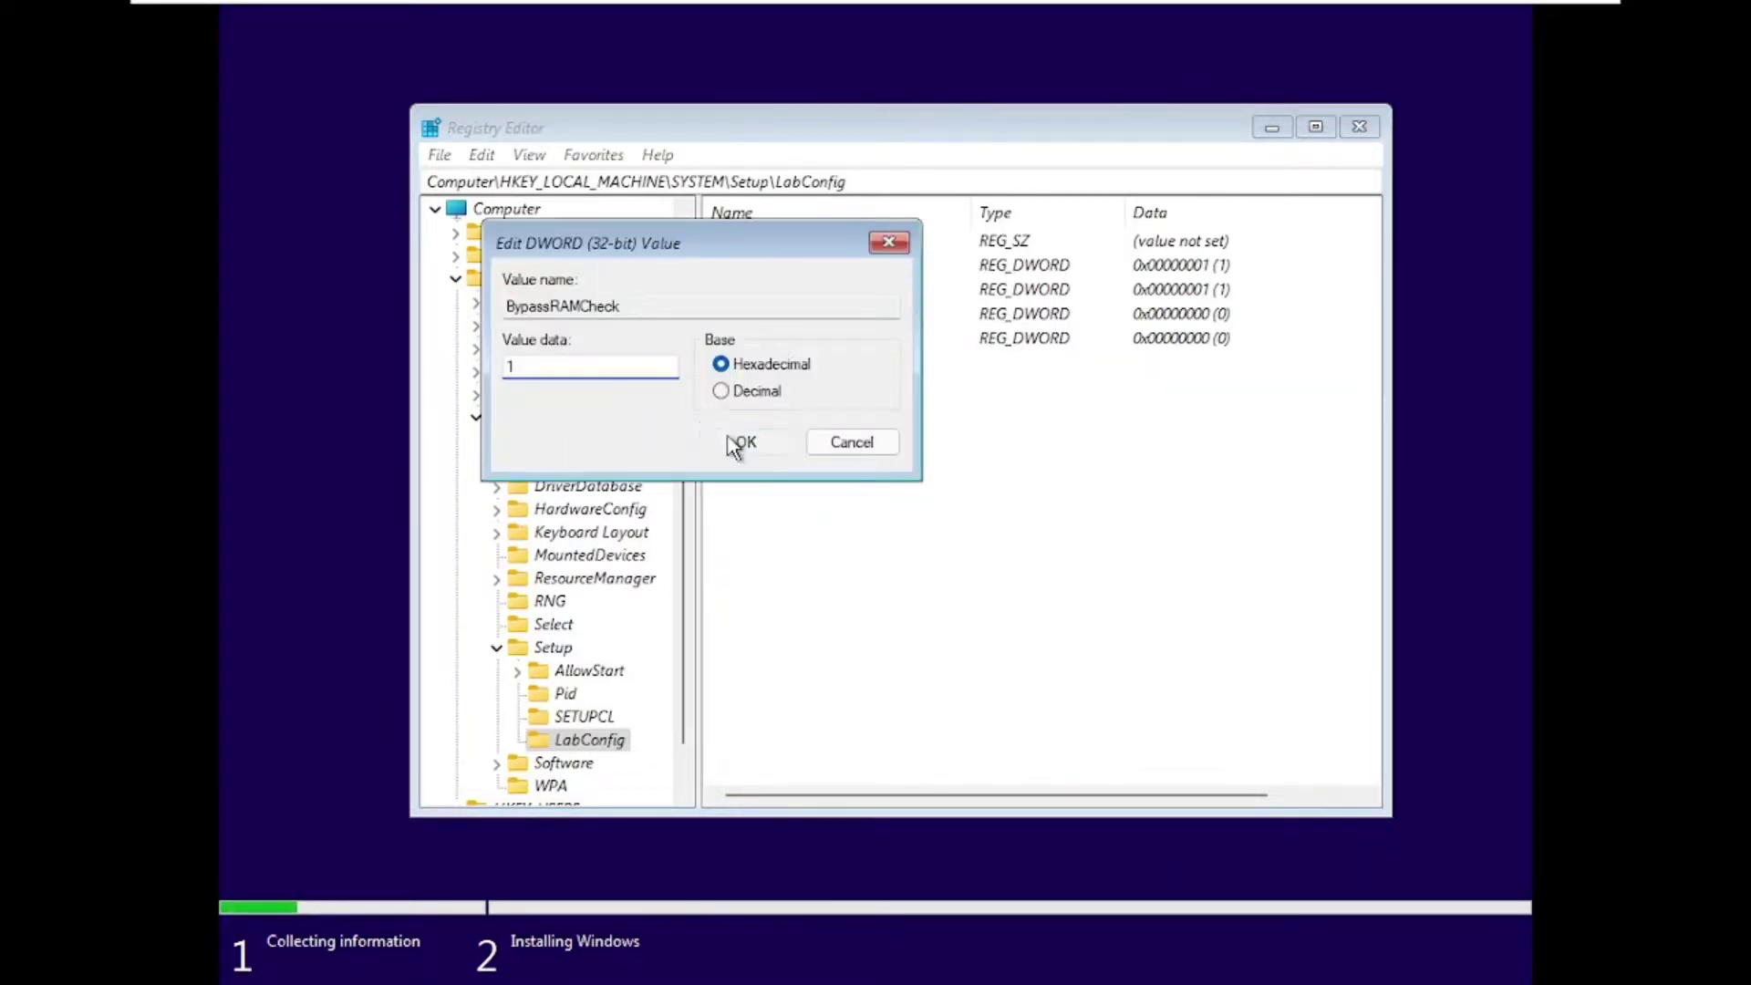
{"action": "right_click", "coordinate": [756, 341]}
{"action": "left_click", "coordinate": [803, 356]}
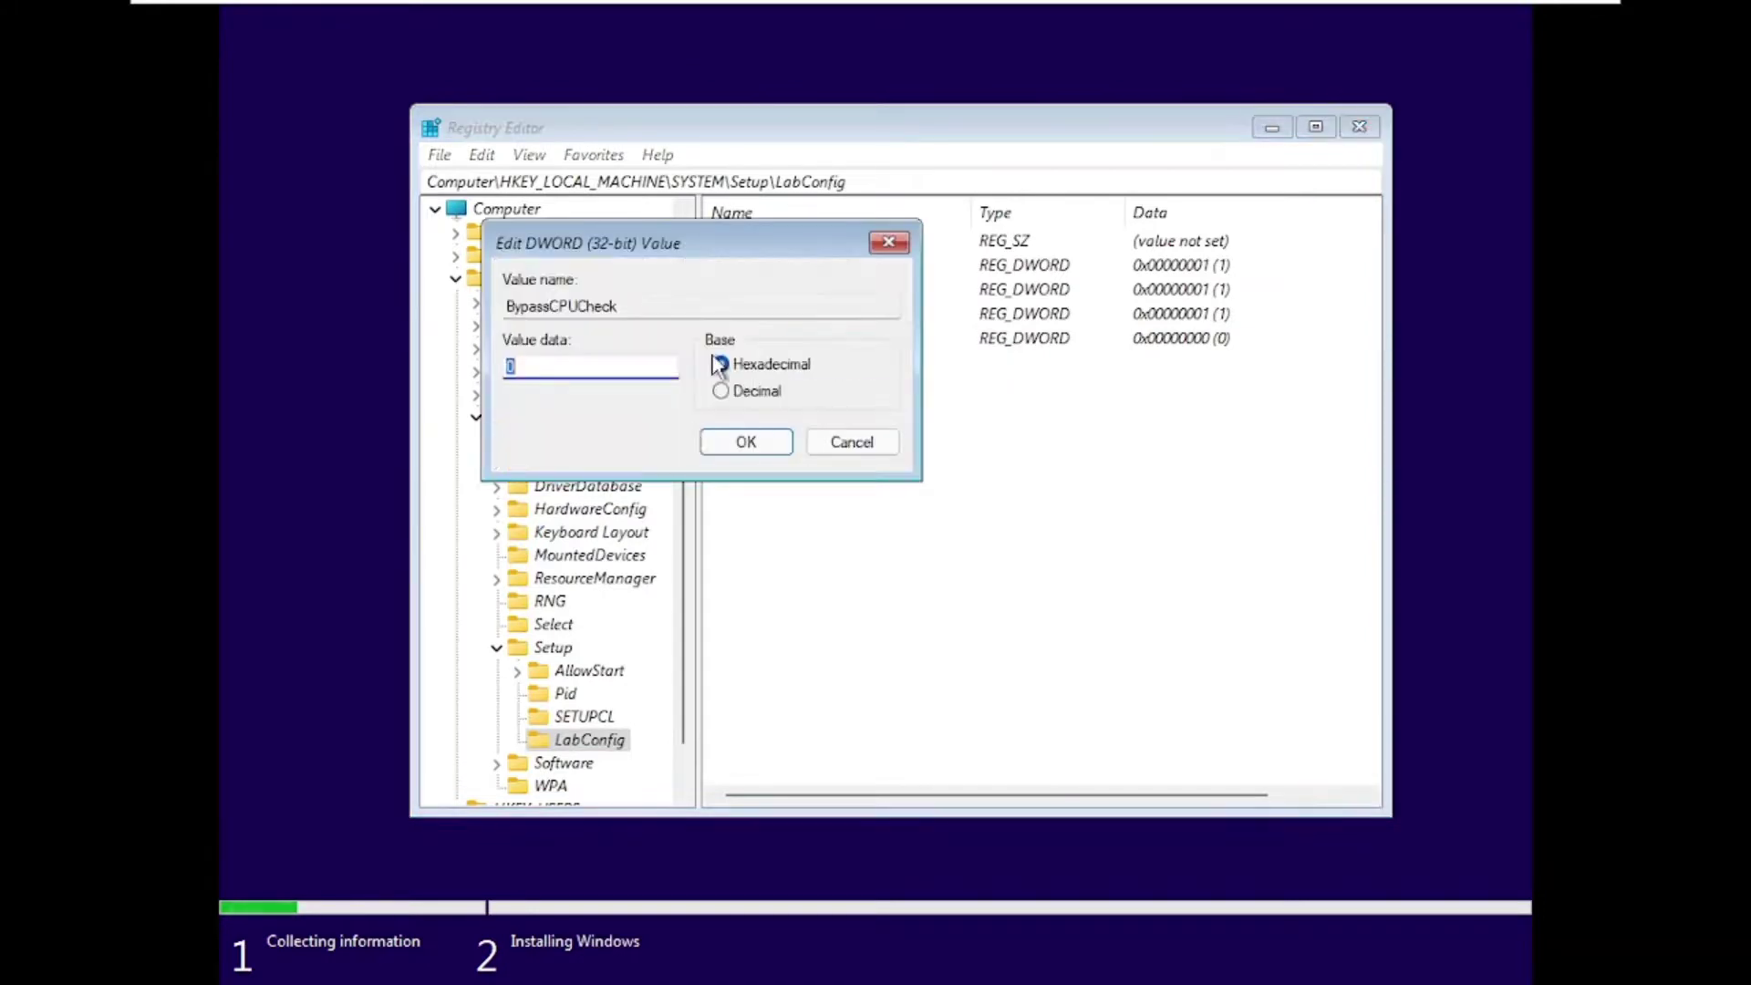
{"action": "type", "text": "1"}
{"action": "left_click", "coordinate": [741, 442]}
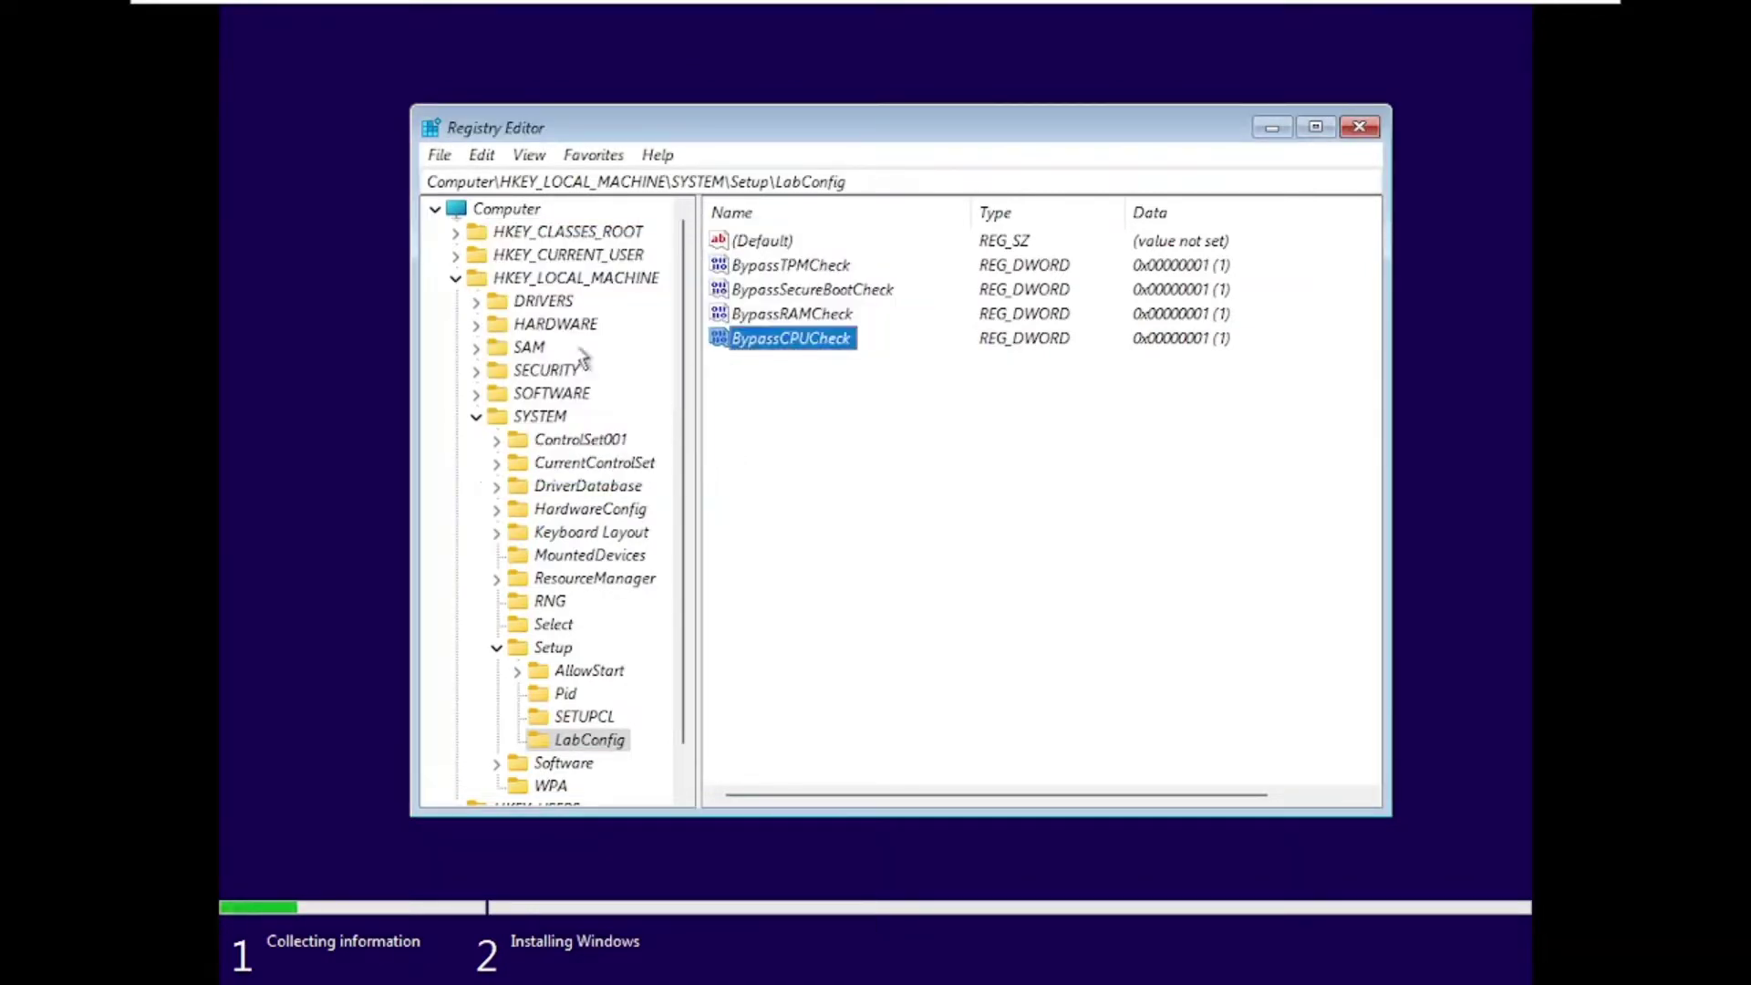
Close Registry Editor, go back, skip the product key, accept the license terms, and continue
{"action": "left_click", "coordinate": [1361, 128]}
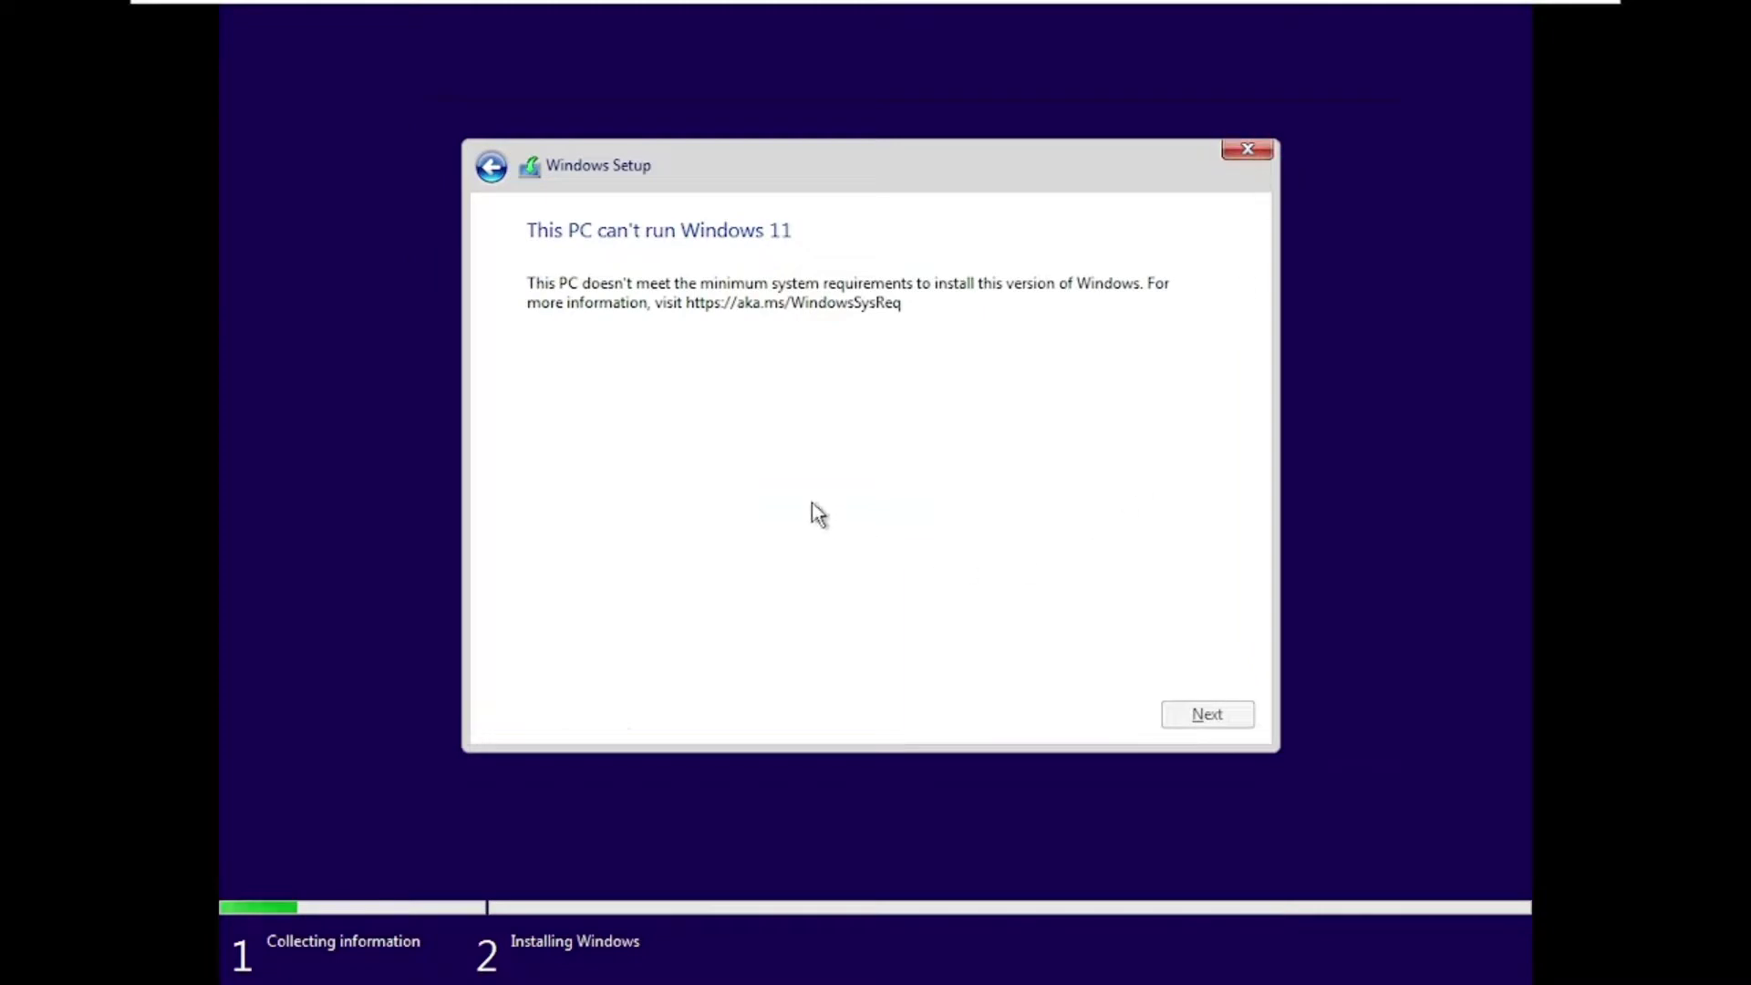
{"action": "left_click", "coordinate": [508, 173]}
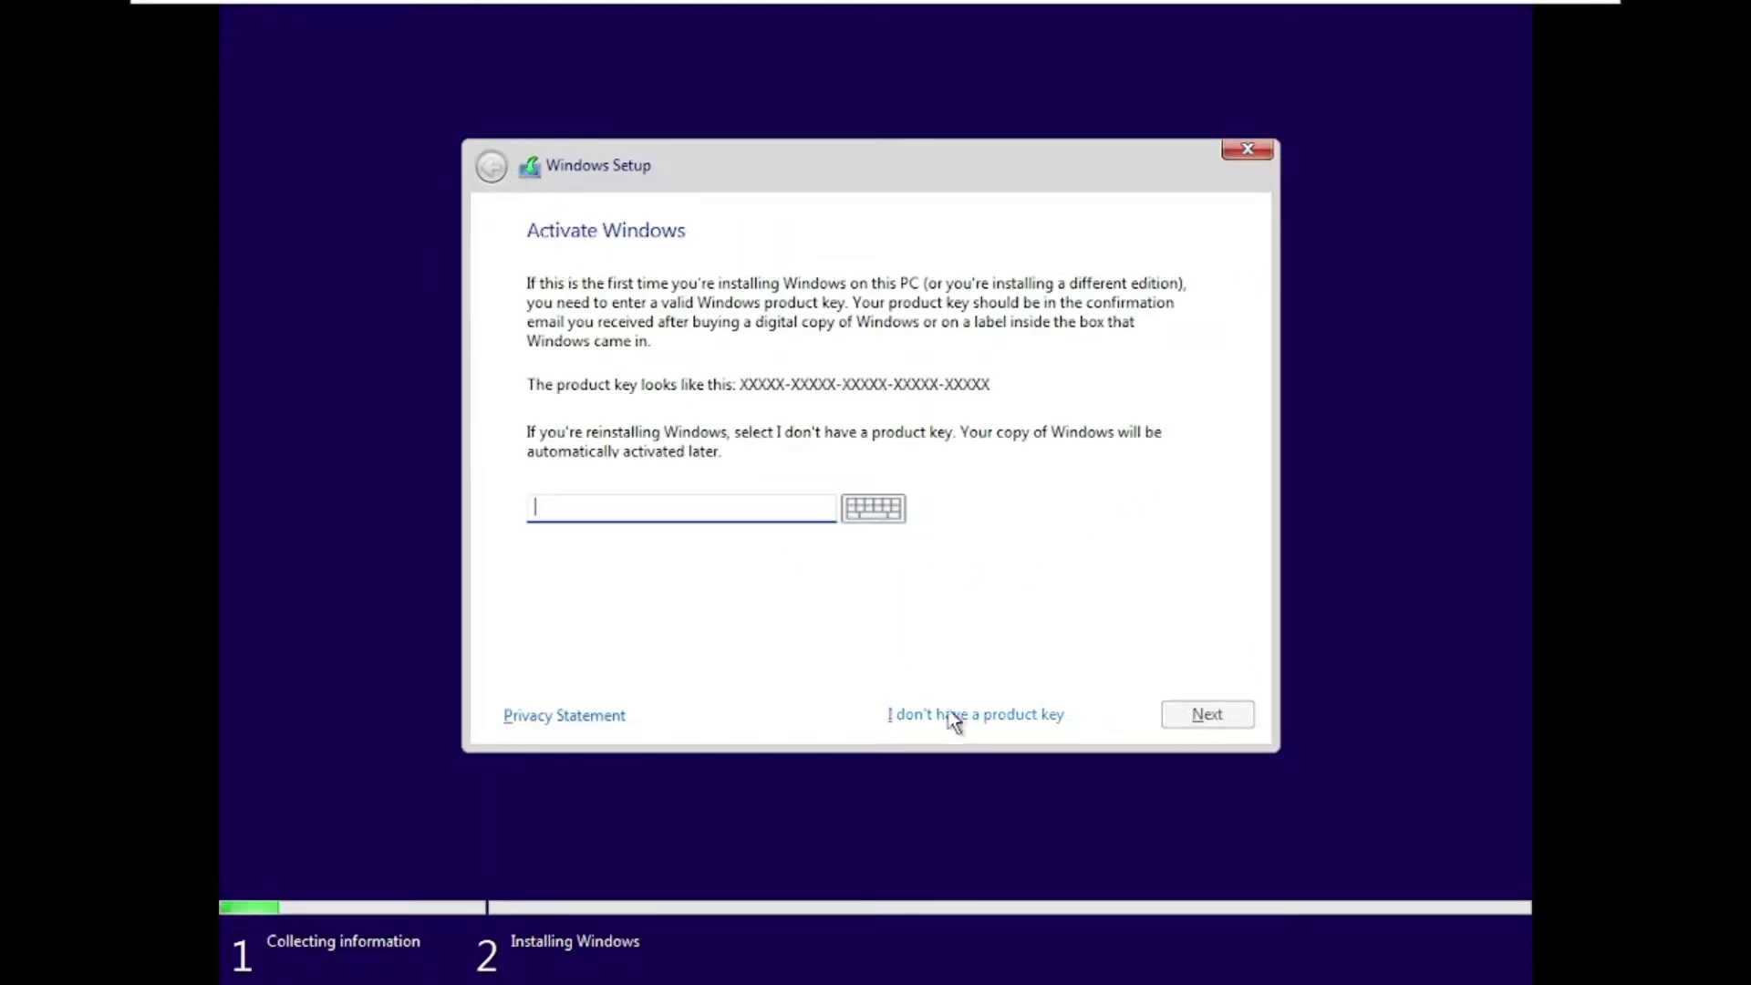
{"action": "left_click", "coordinate": [1022, 715]}
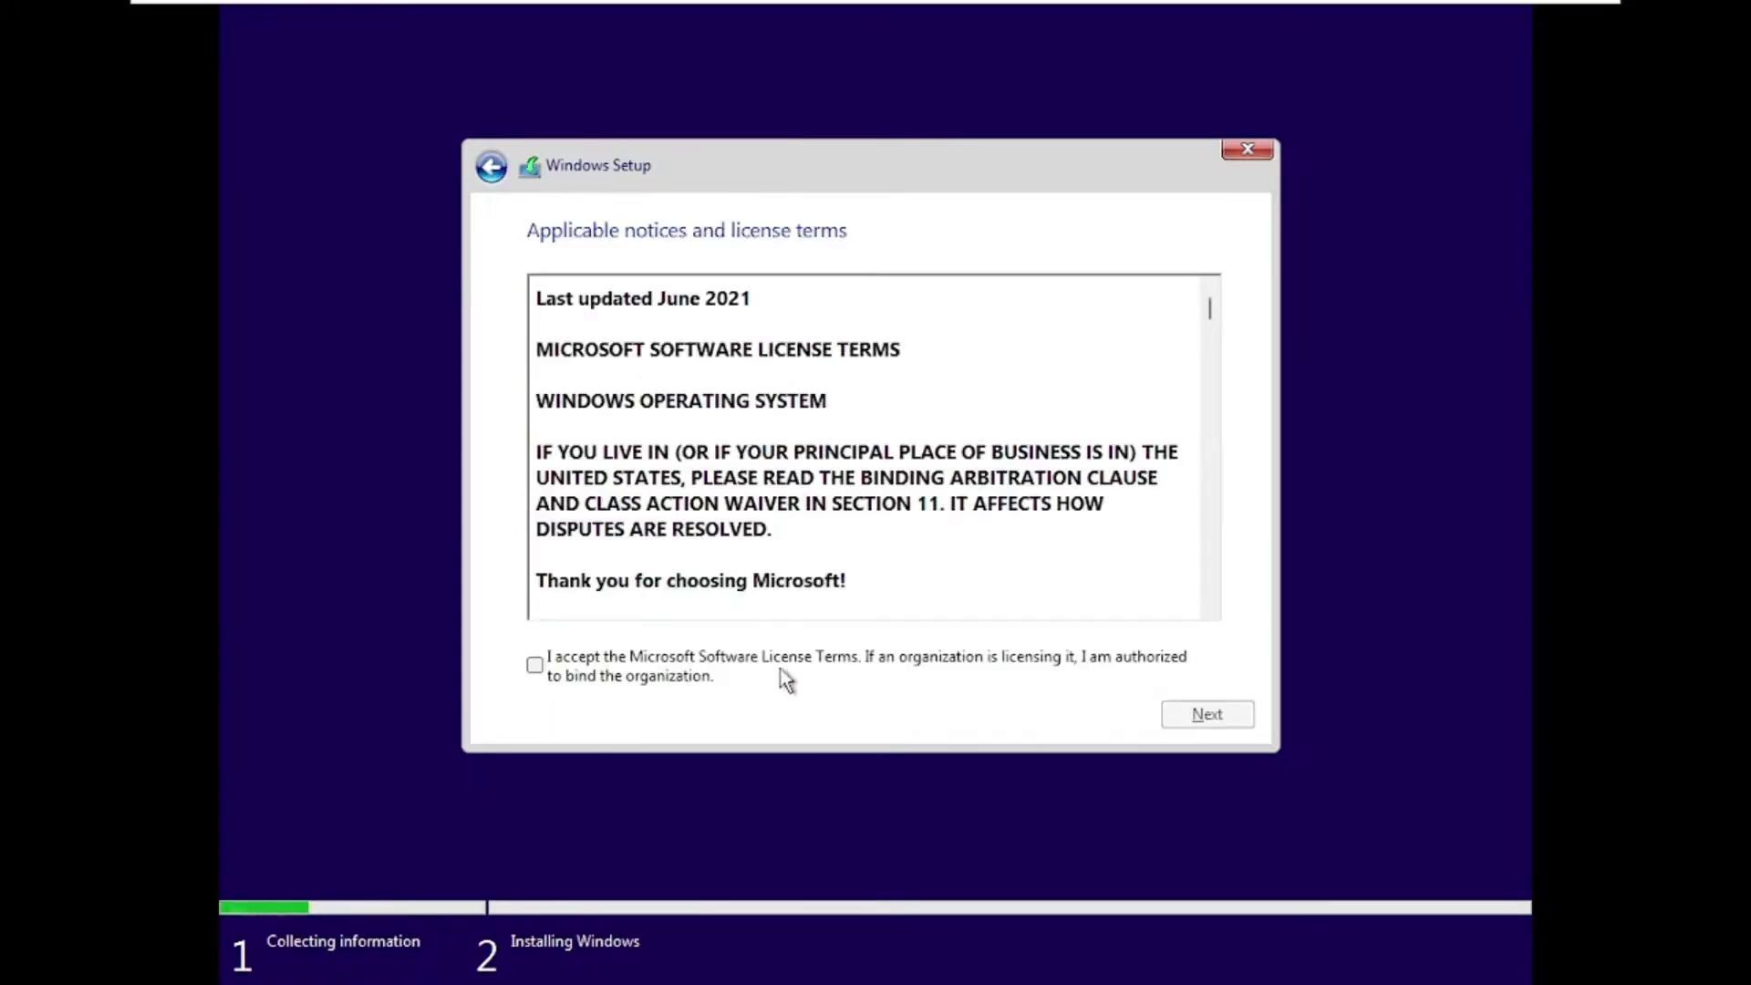
{"action": "left_click", "coordinate": [766, 664]}
{"action": "left_click", "coordinate": [1206, 716]}
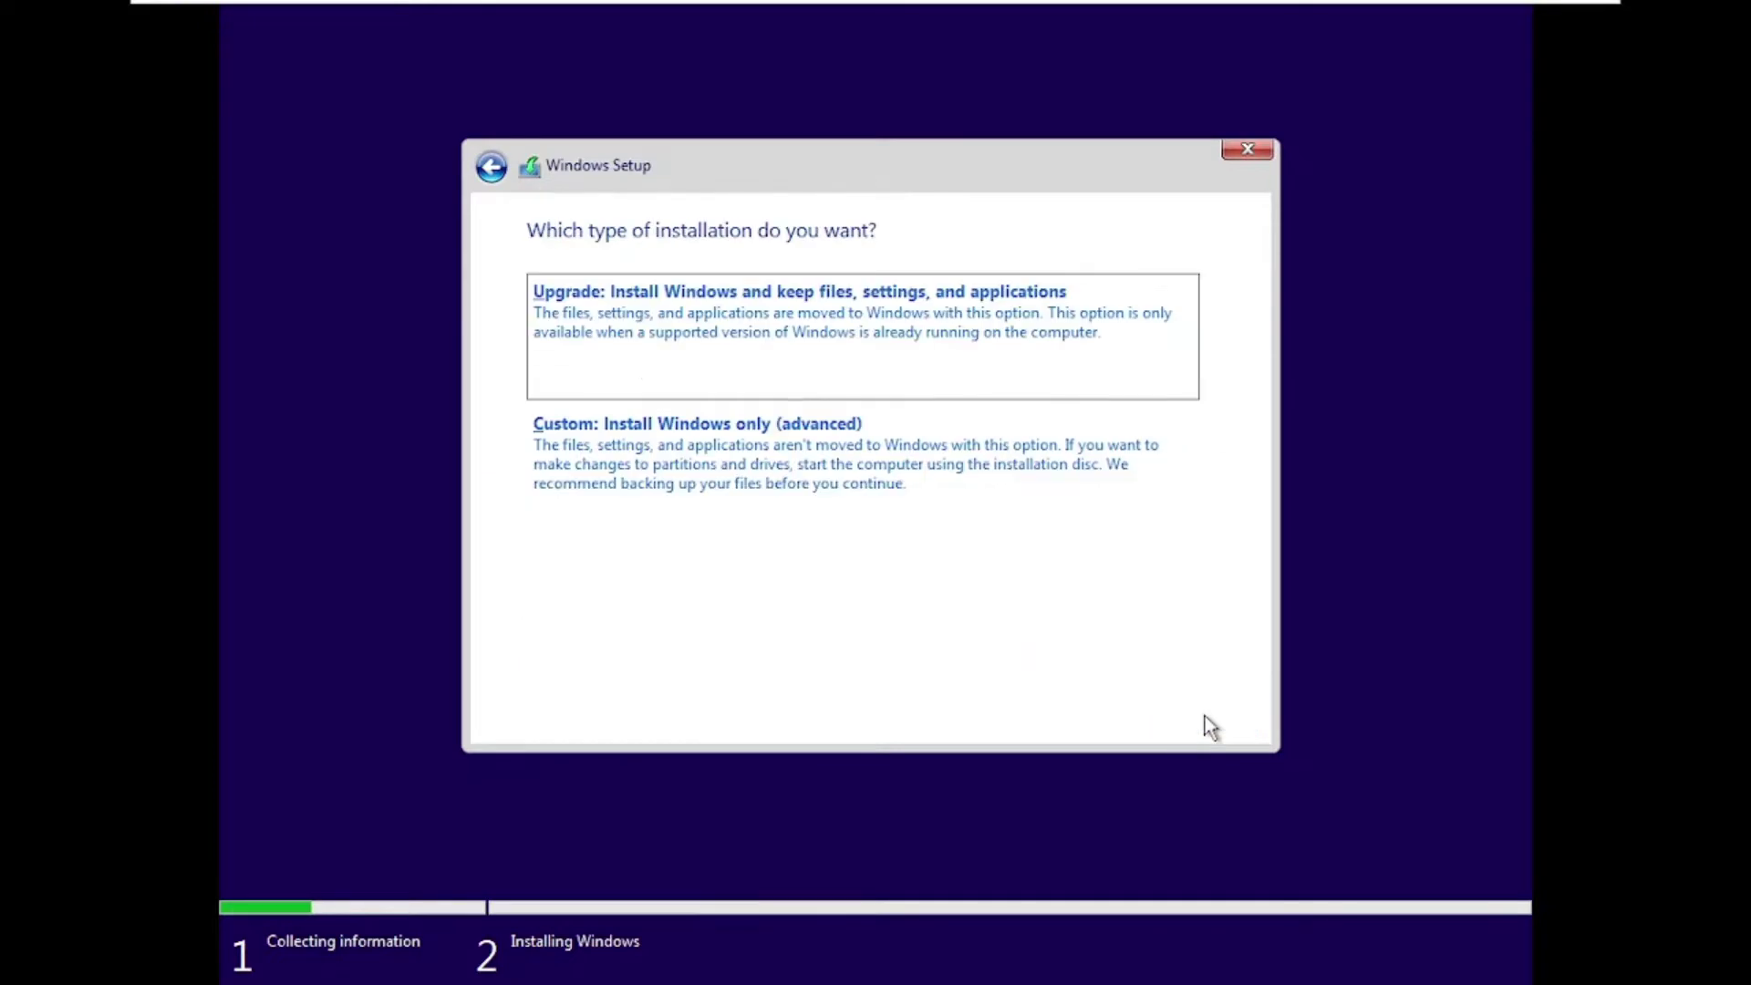